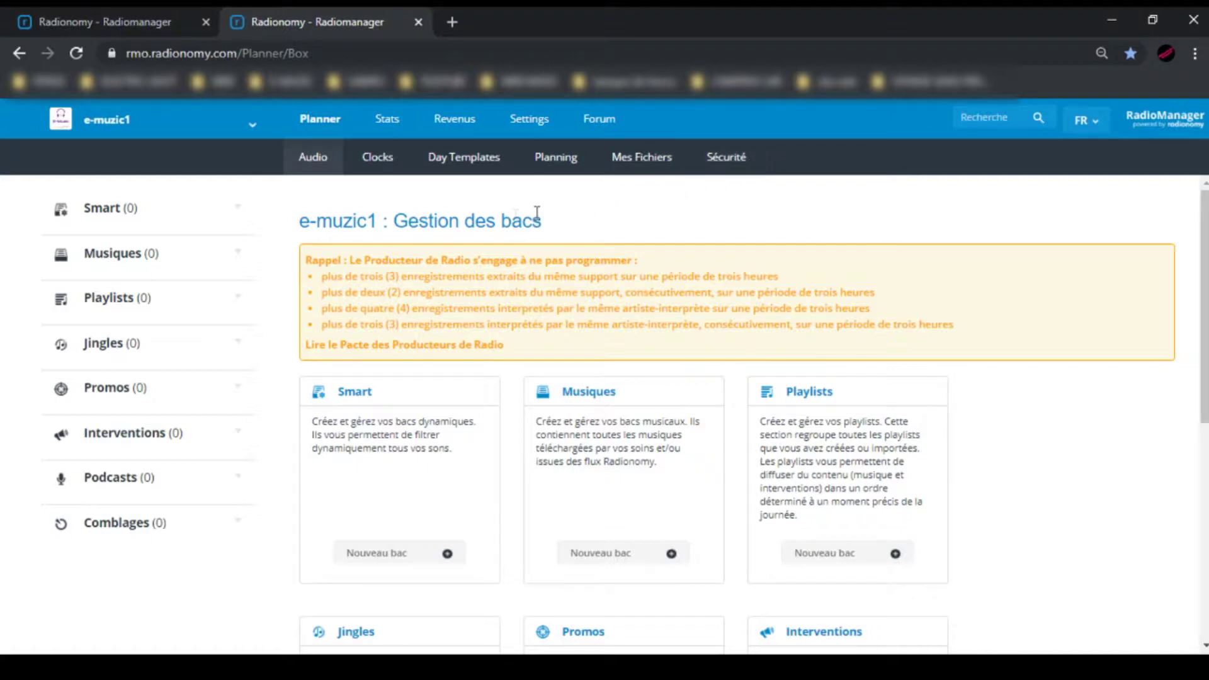
Review the radio's statistics pages: Live, Quick Stats, Pays, Players and Referrer
{"action": "left_click", "coordinate": [387, 122]}
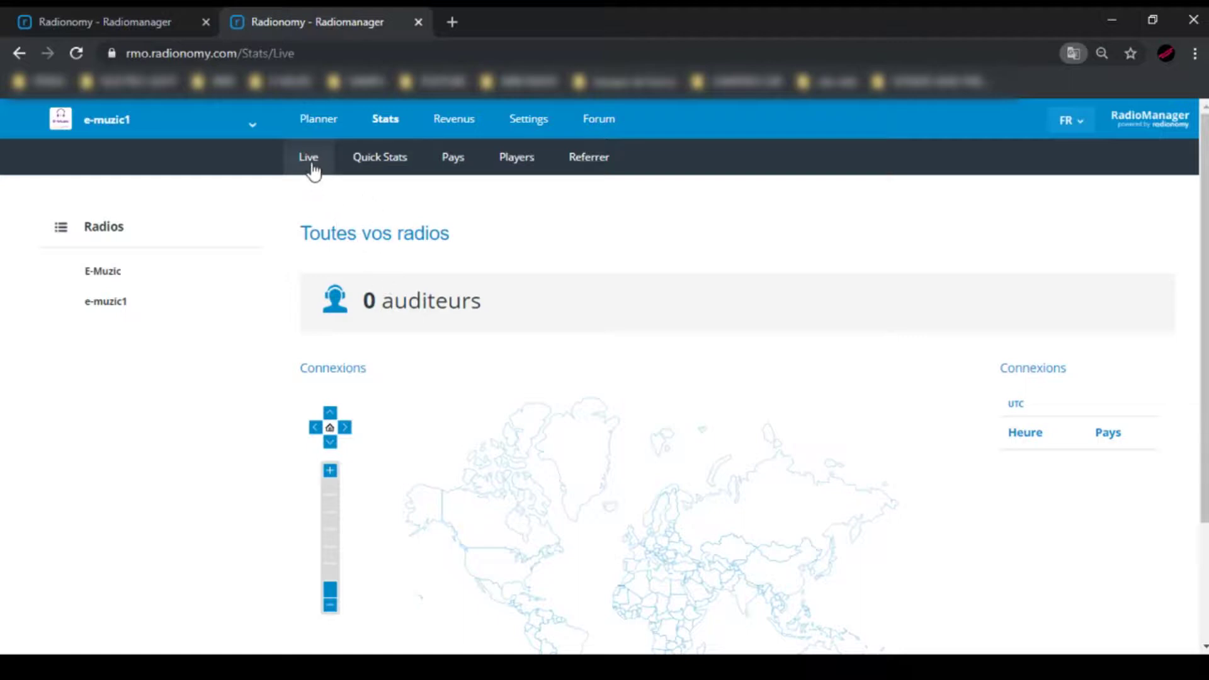
{"action": "left_click", "coordinate": [381, 163]}
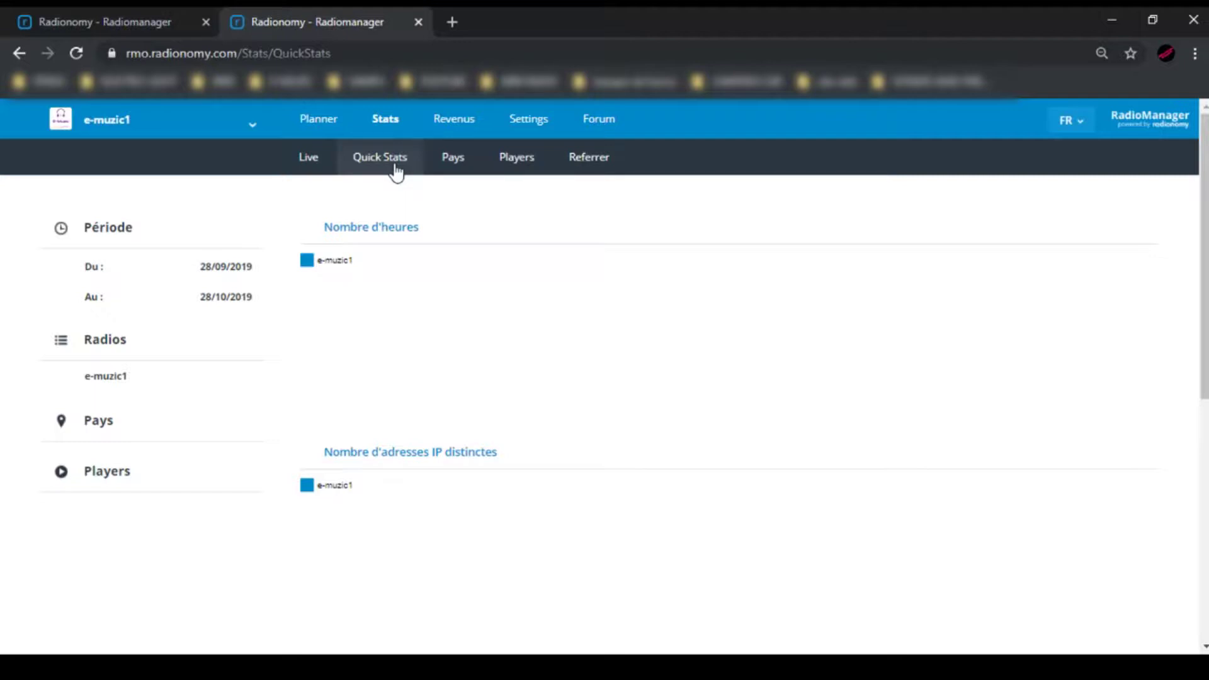
{"action": "left_click", "coordinate": [451, 163]}
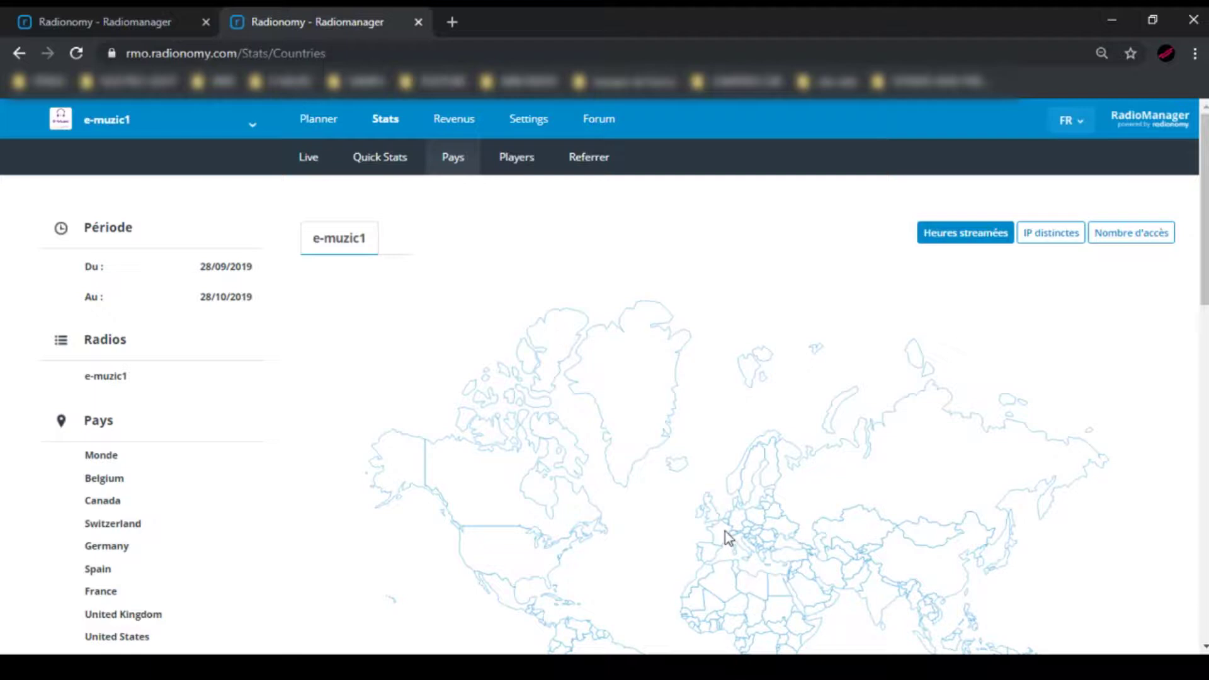
{"action": "left_click", "coordinate": [510, 165]}
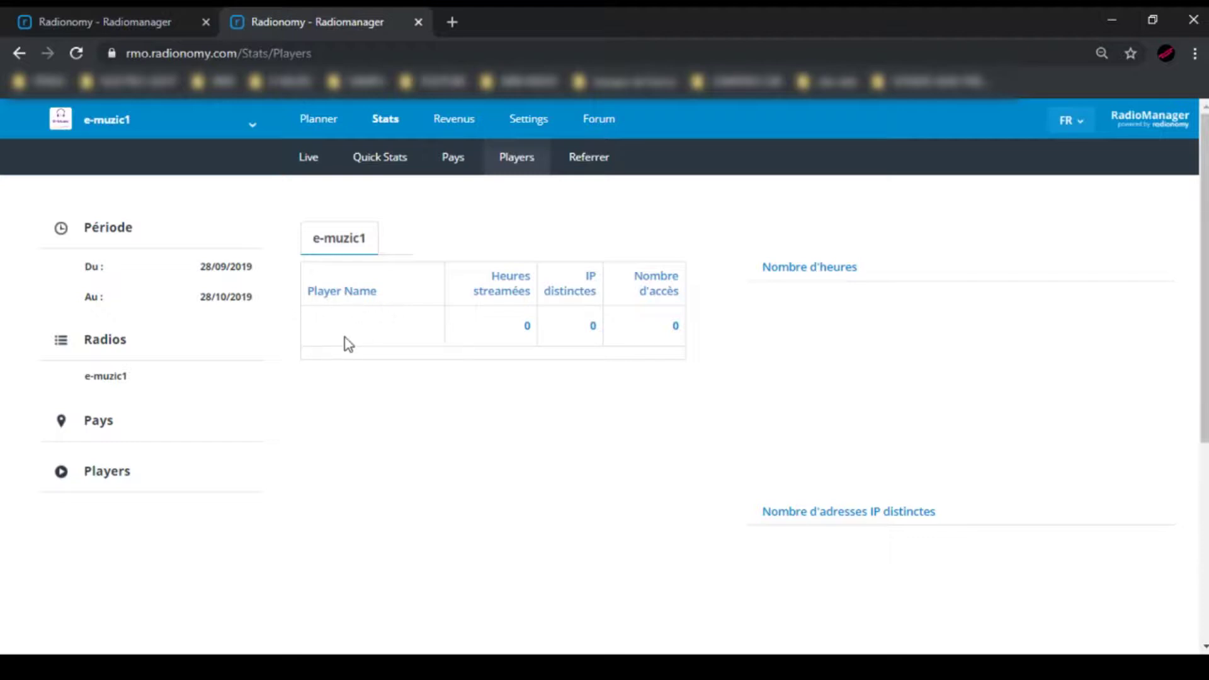
{"action": "left_click", "coordinate": [595, 167]}
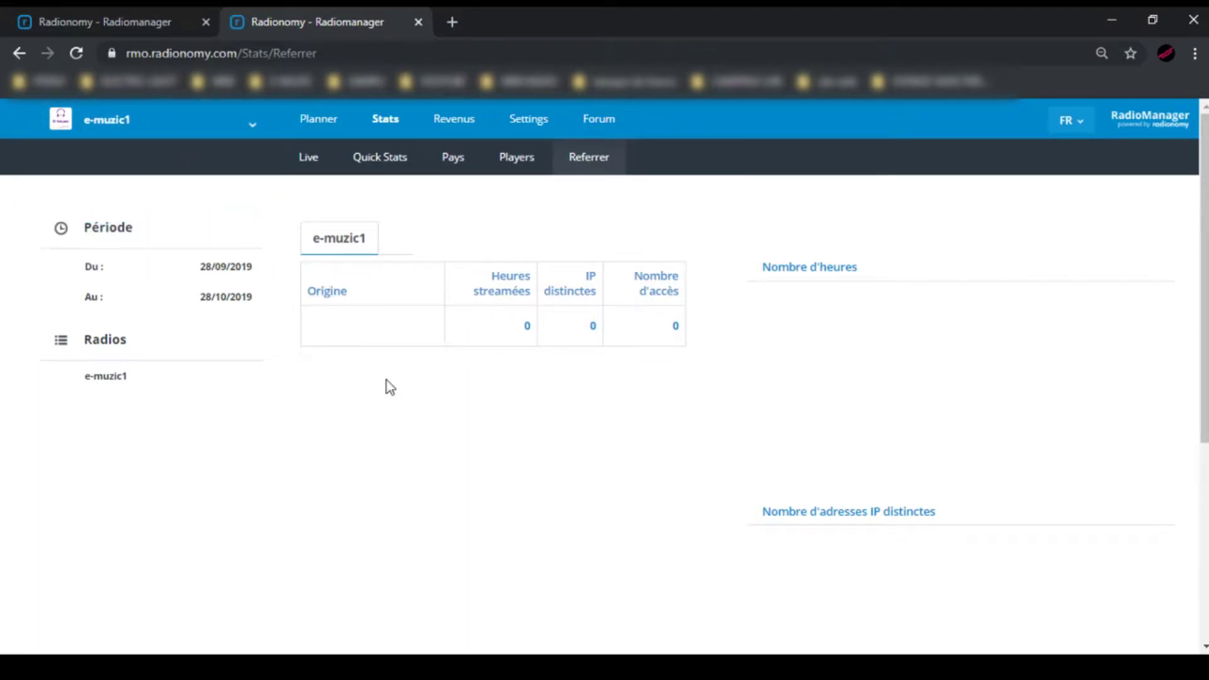
Return to the Planner's audio section and look through all the bin categories from Smart to Comblages
{"action": "left_click", "coordinate": [322, 124]}
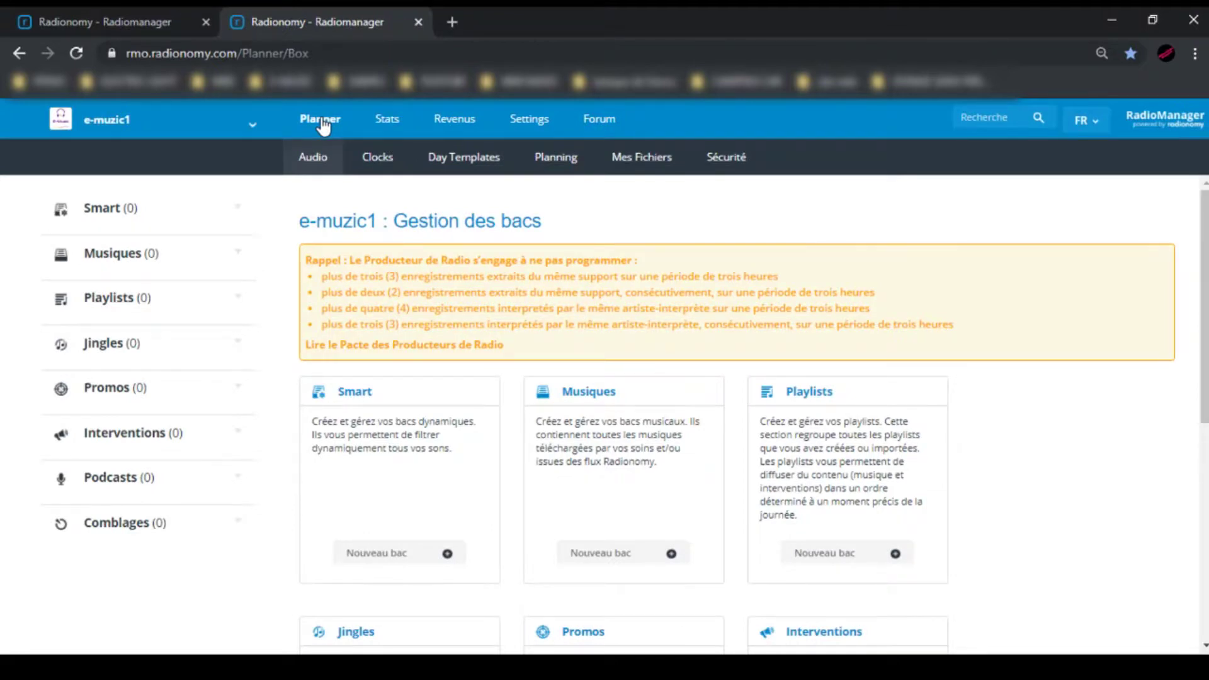
{"action": "scroll", "coordinate": [377, 296], "scroll_direction": "down", "scroll_amount": 1}
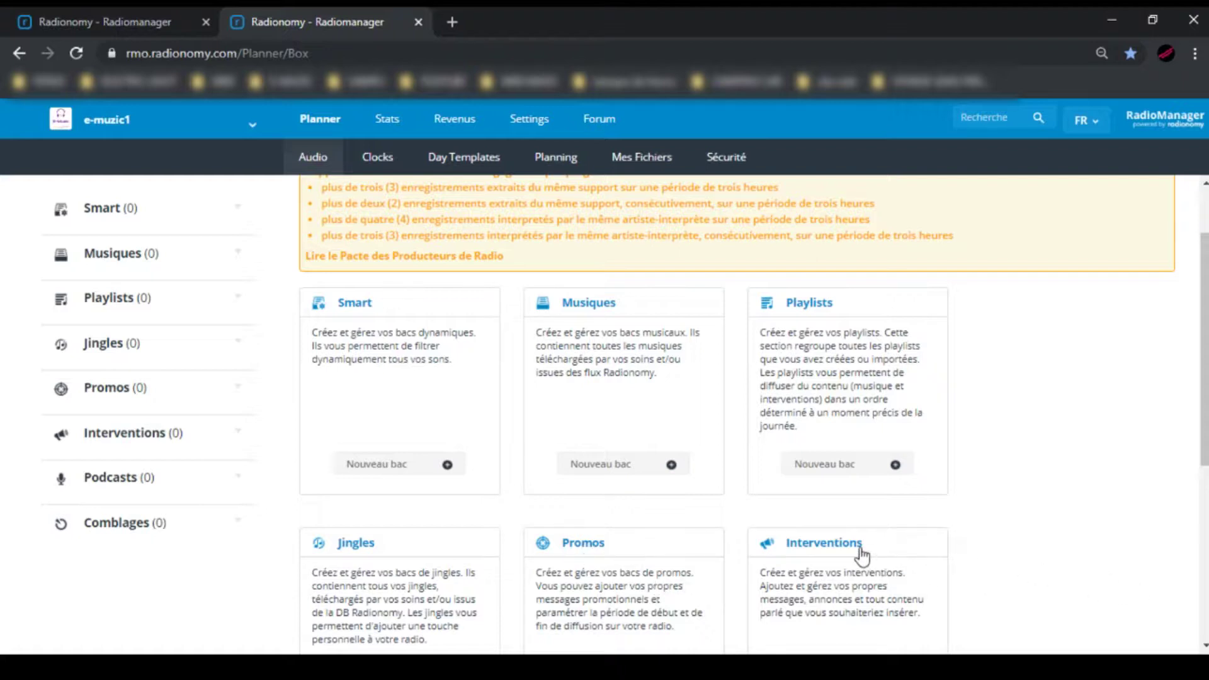
{"action": "scroll", "coordinate": [860, 553], "scroll_direction": "down", "scroll_amount": 1}
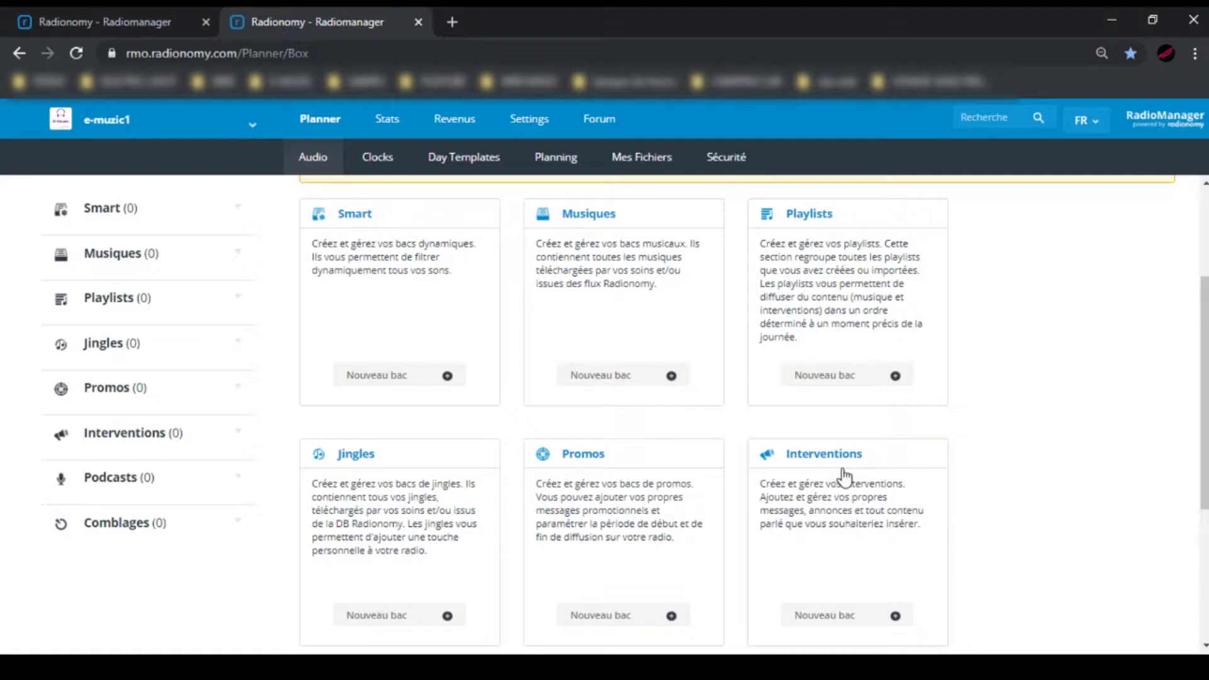
{"action": "scroll", "coordinate": [846, 480], "scroll_direction": "down", "scroll_amount": 3}
{"action": "scroll", "coordinate": [844, 479], "scroll_direction": "down", "scroll_amount": 3}
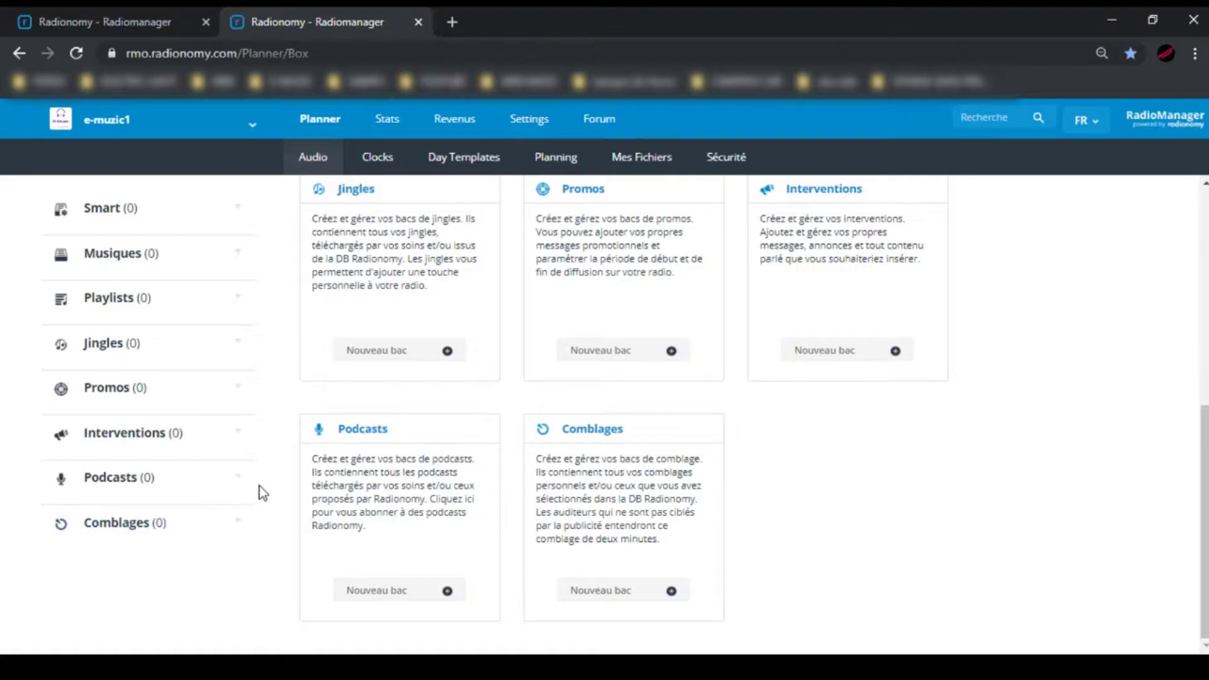
Create a new playlist bin named TES1
{"action": "left_click", "coordinate": [115, 302]}
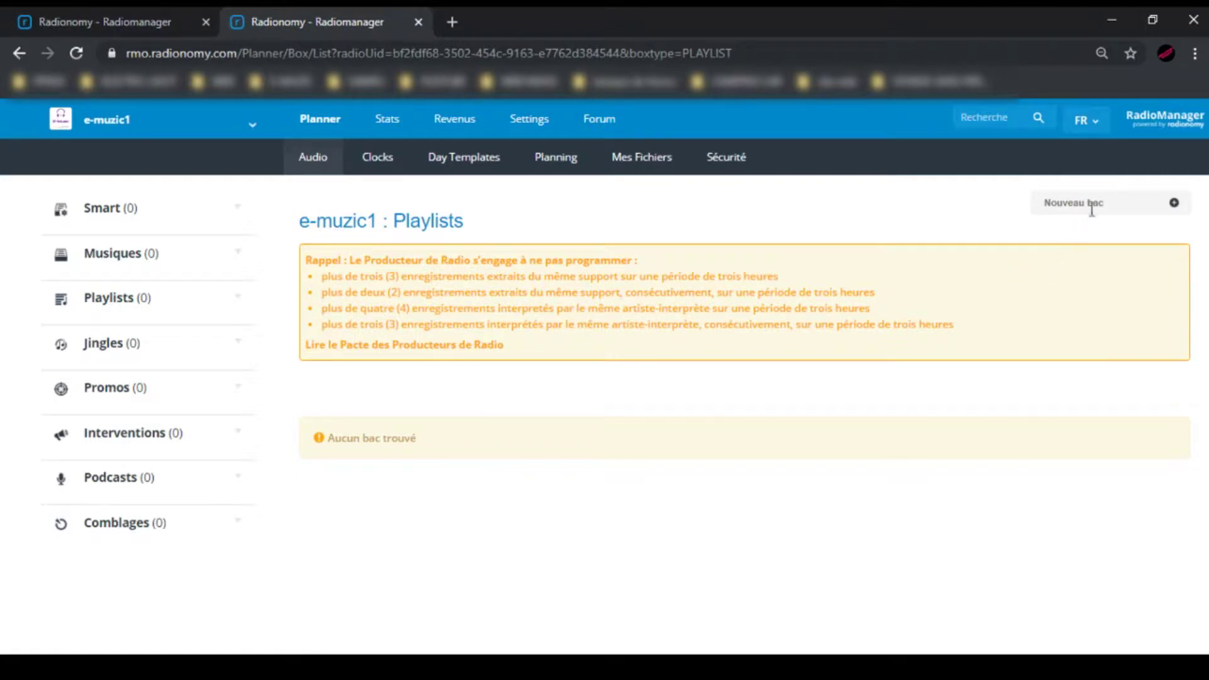
{"action": "left_click", "coordinate": [1099, 200]}
{"action": "type", "text": "TES1"}
{"action": "left_click", "coordinate": [1175, 204]}
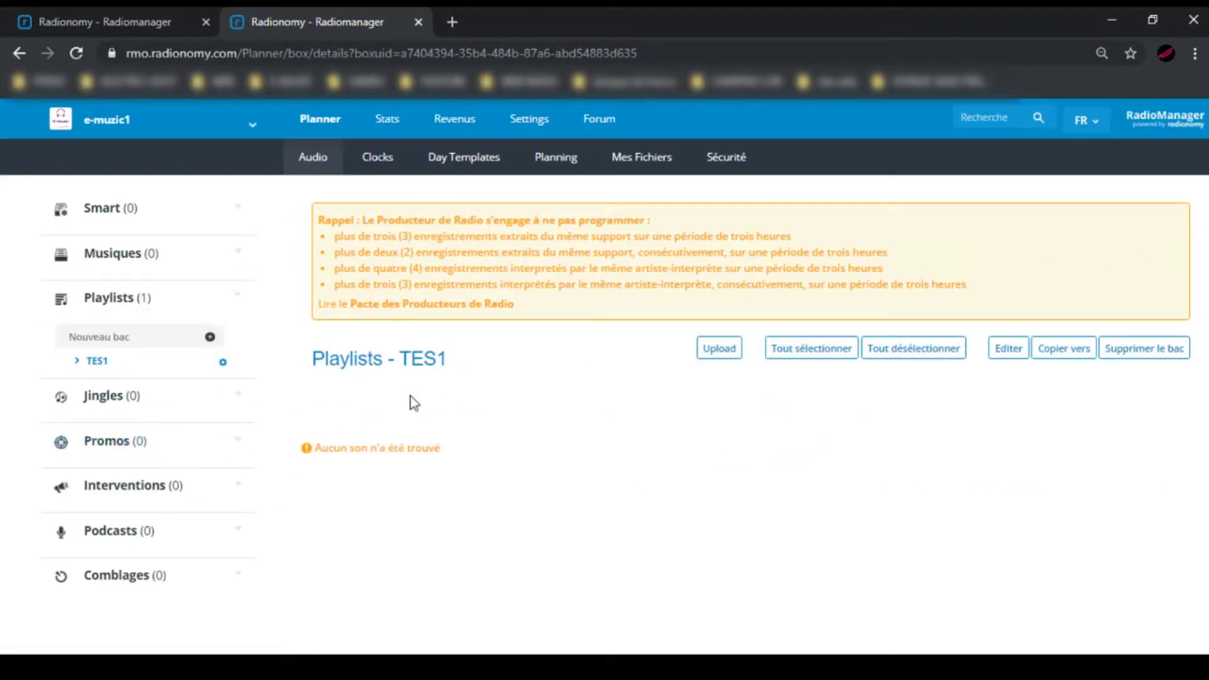
Upload tracks 1 to 20 from the "mode 80" folder to the TES1 playlist and close the upload window
{"action": "left_click", "coordinate": [716, 357]}
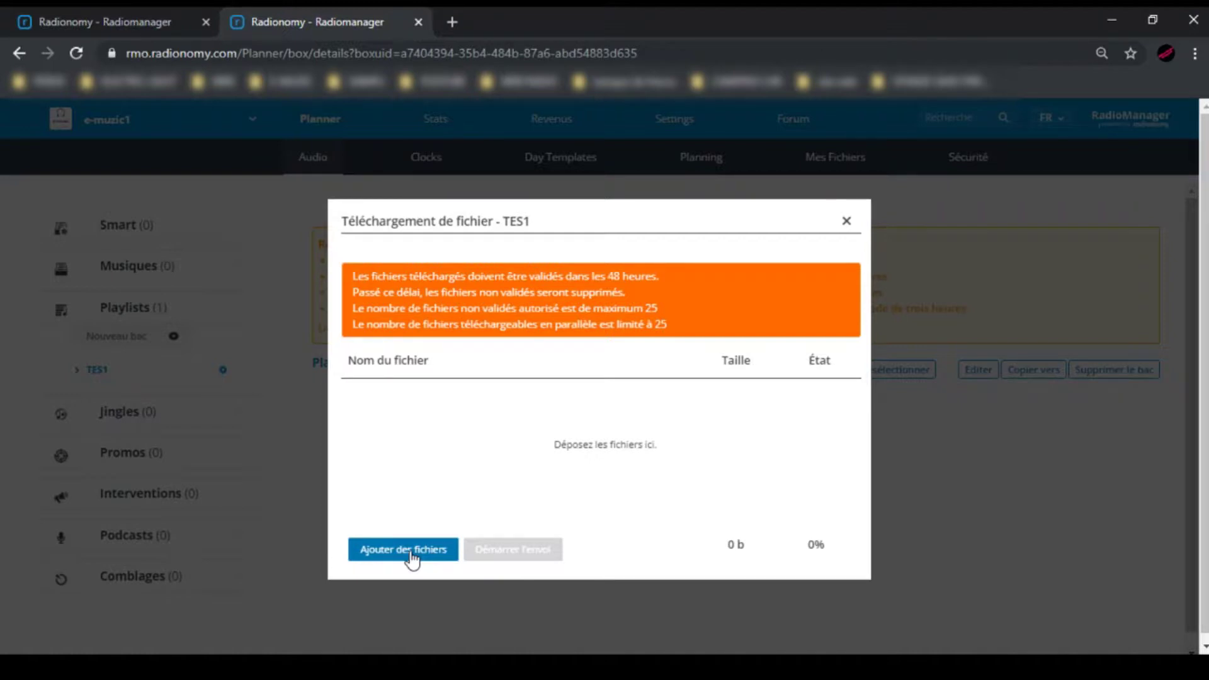
{"action": "left_click", "coordinate": [410, 553]}
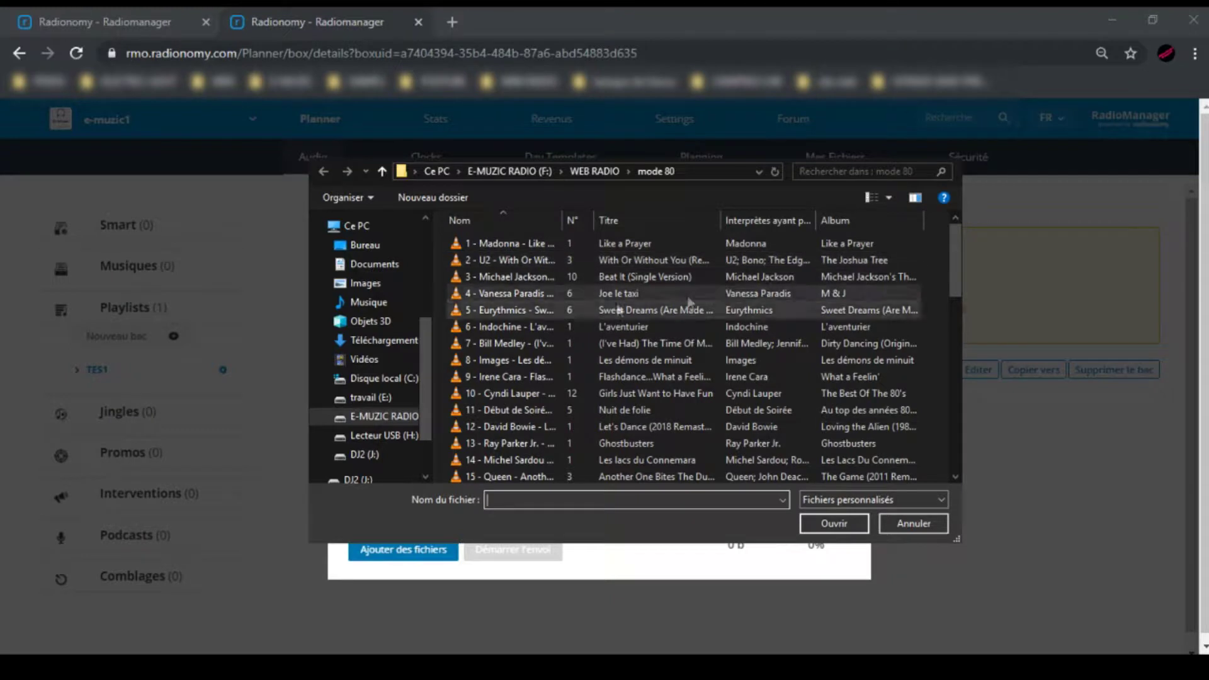
{"action": "left_click", "coordinate": [495, 248]}
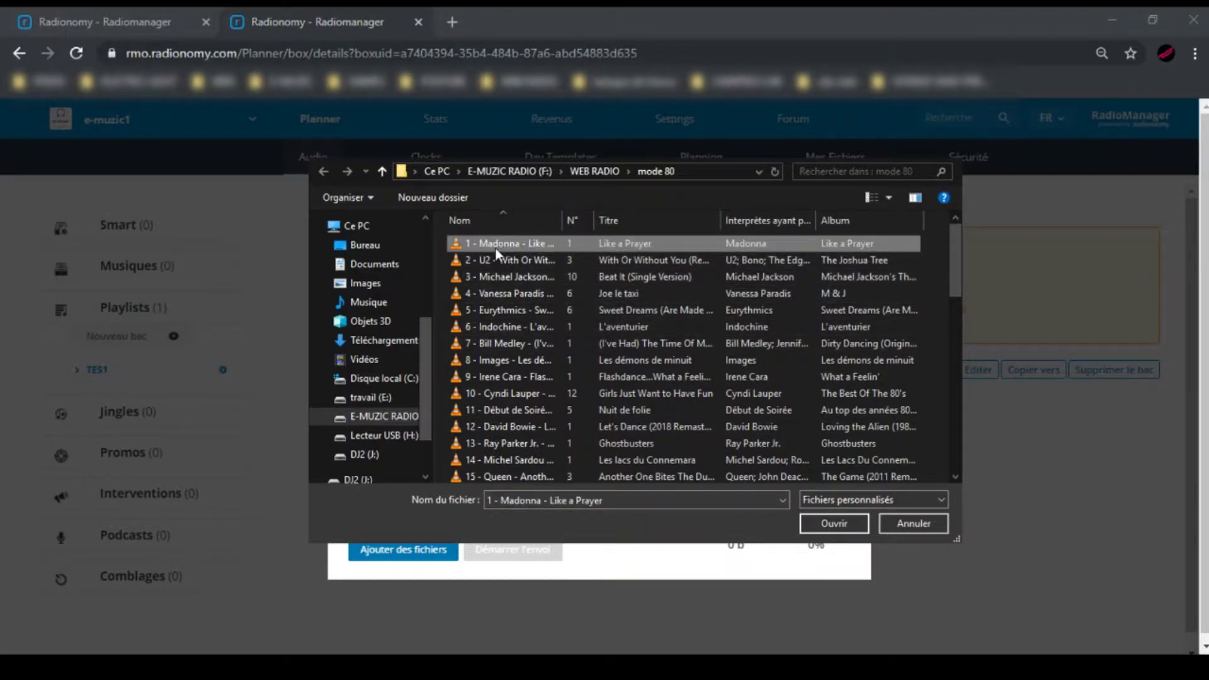
{"action": "key", "text": "shift+Down"}
{"action": "key", "text": "shift+Down"}
{"action": "key", "text": "shift+Down"}
{"action": "key", "text": "shift+Down"}
{"action": "key", "text": "shift+Down"}
{"action": "key", "text": "shift+Down"}
{"action": "key", "text": "shift+Down"}
{"action": "key", "text": "shift+Down"}
{"action": "key", "text": "shift+Down"}
{"action": "key", "text": "shift+Down"}
{"action": "key", "text": "shift+Down"}
{"action": "key", "text": "shift+Down"}
{"action": "key", "text": "shift+Down"}
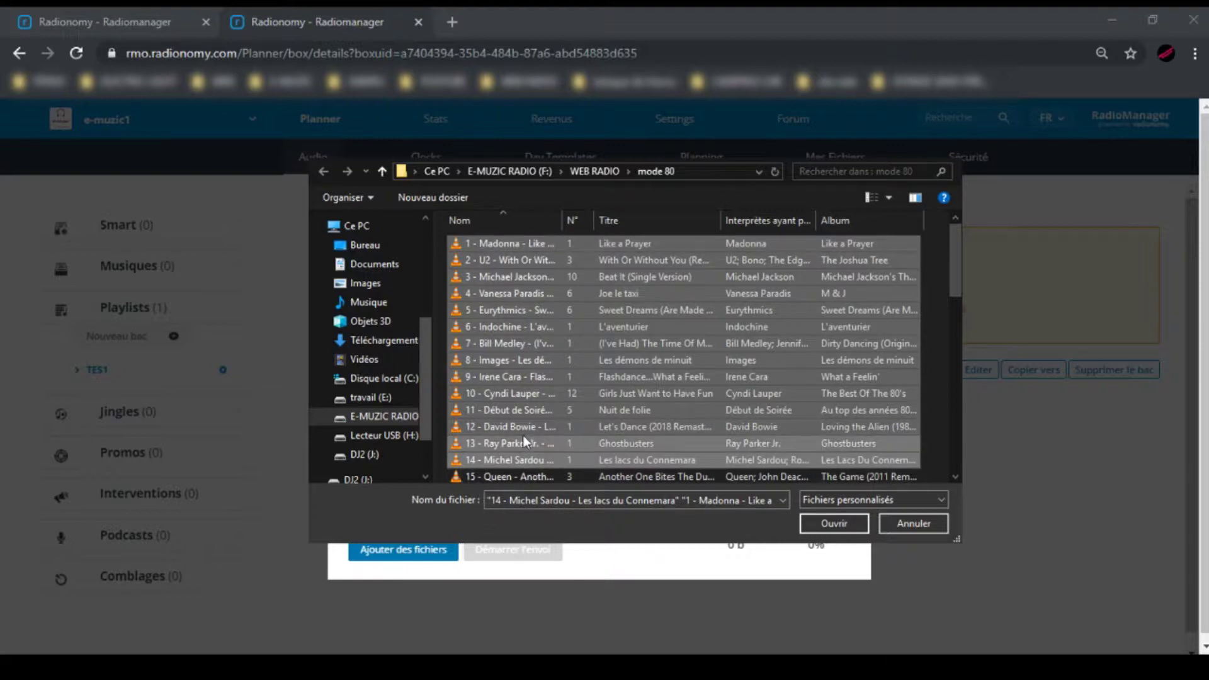
{"action": "key", "text": "shift+Down"}
{"action": "key", "text": "shift+Down"}
{"action": "key", "text": "shift+Down"}
{"action": "key", "text": "shift+Down"}
{"action": "key", "text": "shift+Down"}
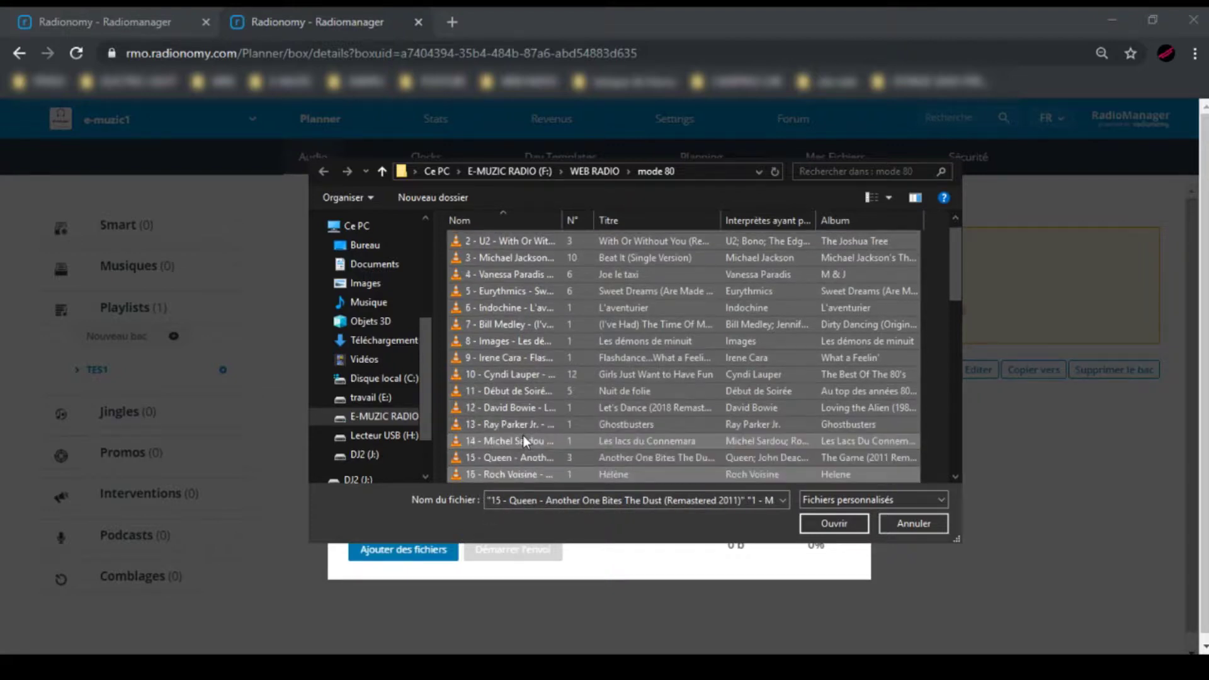
{"action": "key", "text": "shift+Down"}
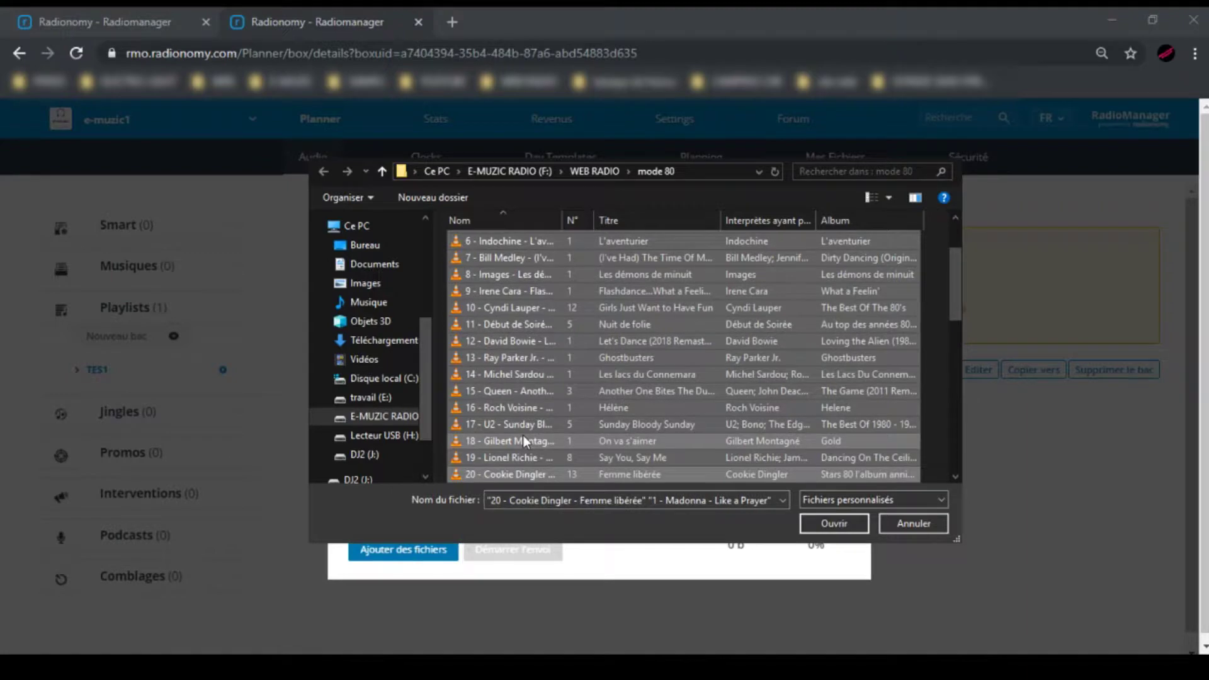
{"action": "left_click", "coordinate": [830, 529]}
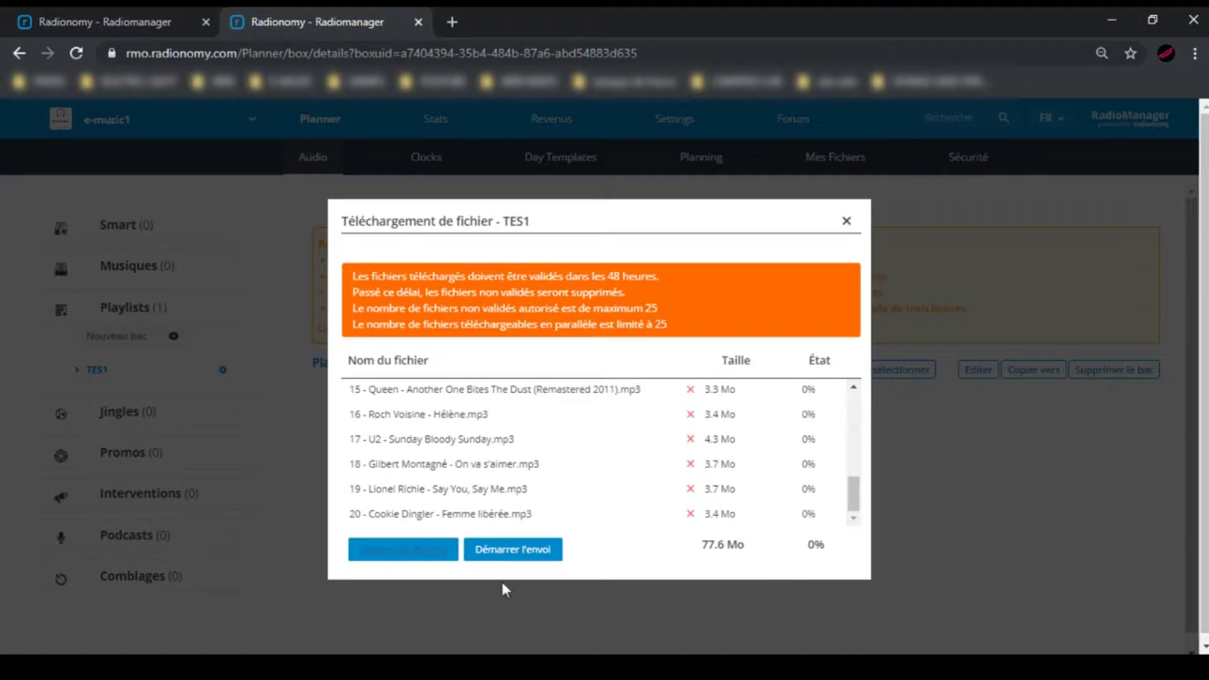
{"action": "left_click", "coordinate": [514, 550]}
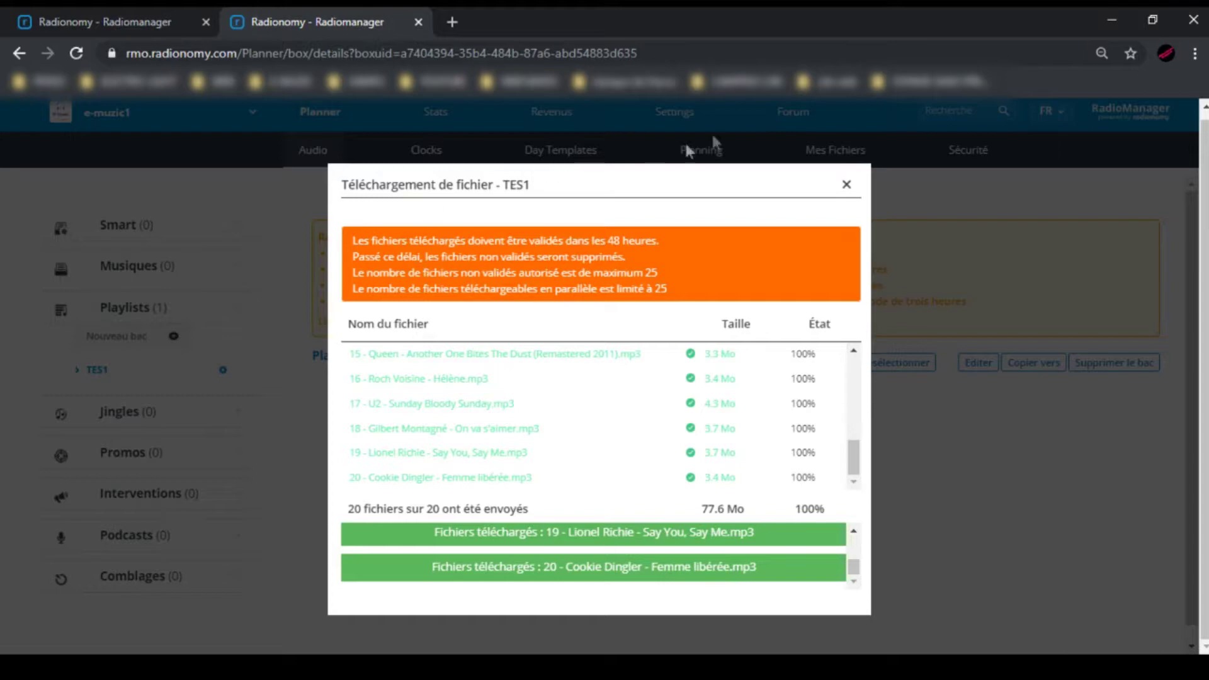
{"action": "left_click", "coordinate": [848, 190]}
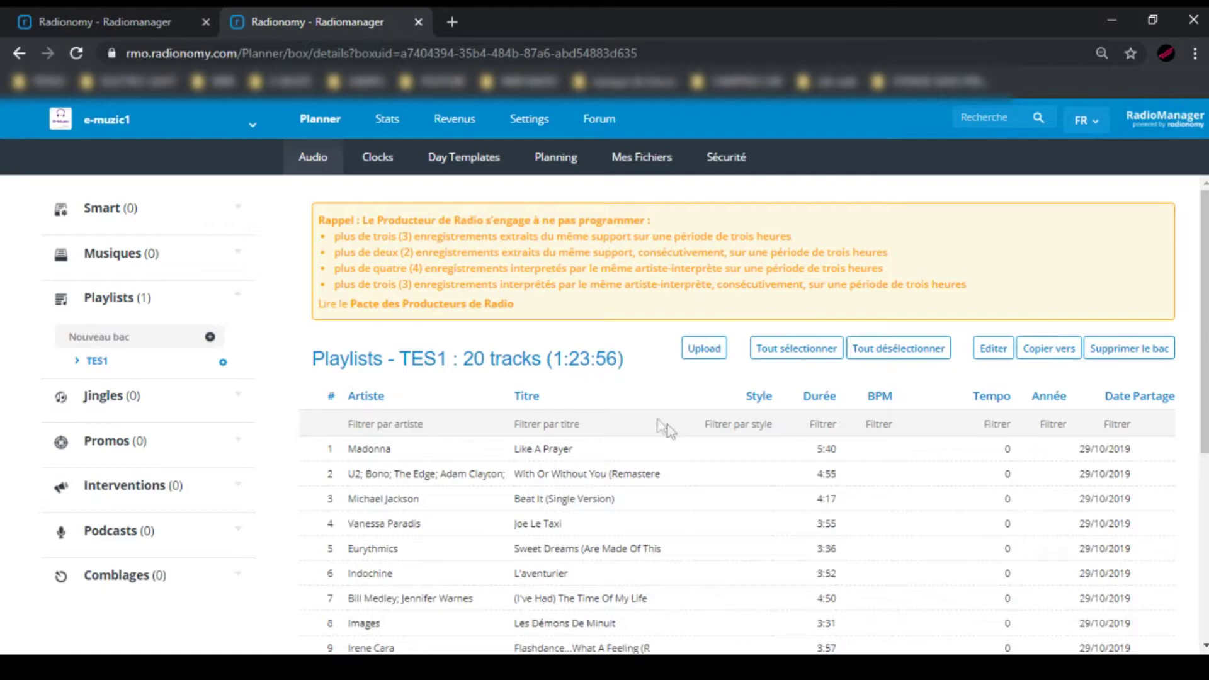
Look through the uploaded tracks listed in the TES1 playlist
{"action": "scroll", "coordinate": [481, 512], "scroll_direction": "down", "scroll_amount": 3}
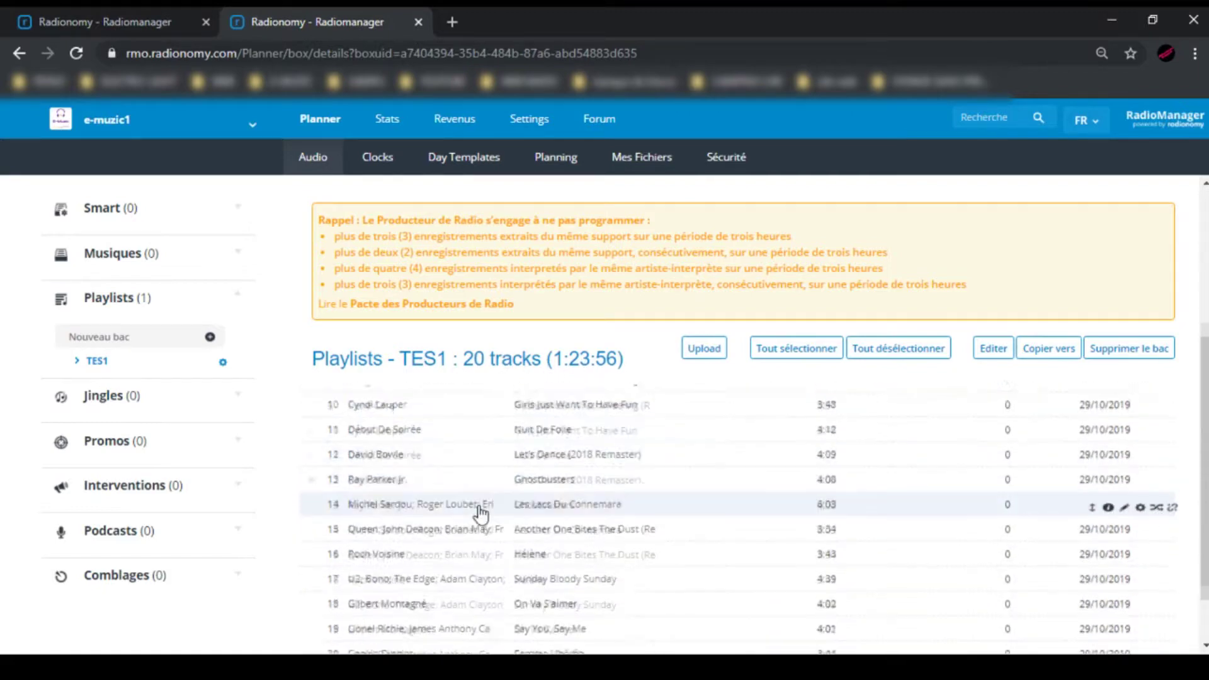
{"action": "scroll", "coordinate": [480, 513], "scroll_direction": "down", "scroll_amount": 2}
{"action": "scroll", "coordinate": [481, 513], "scroll_direction": "up", "scroll_amount": 5}
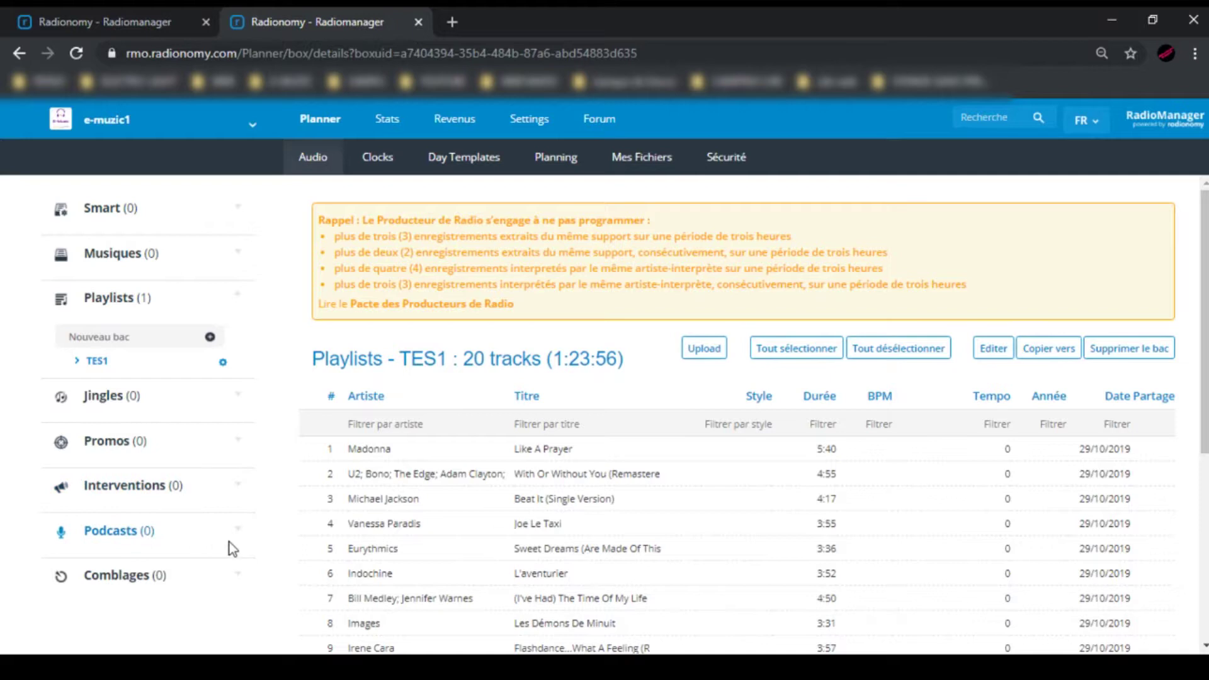
Create a second playlist bin named TEST2
{"action": "left_click", "coordinate": [149, 337]}
{"action": "type", "text": "TEST2"}
{"action": "left_click", "coordinate": [210, 338]}
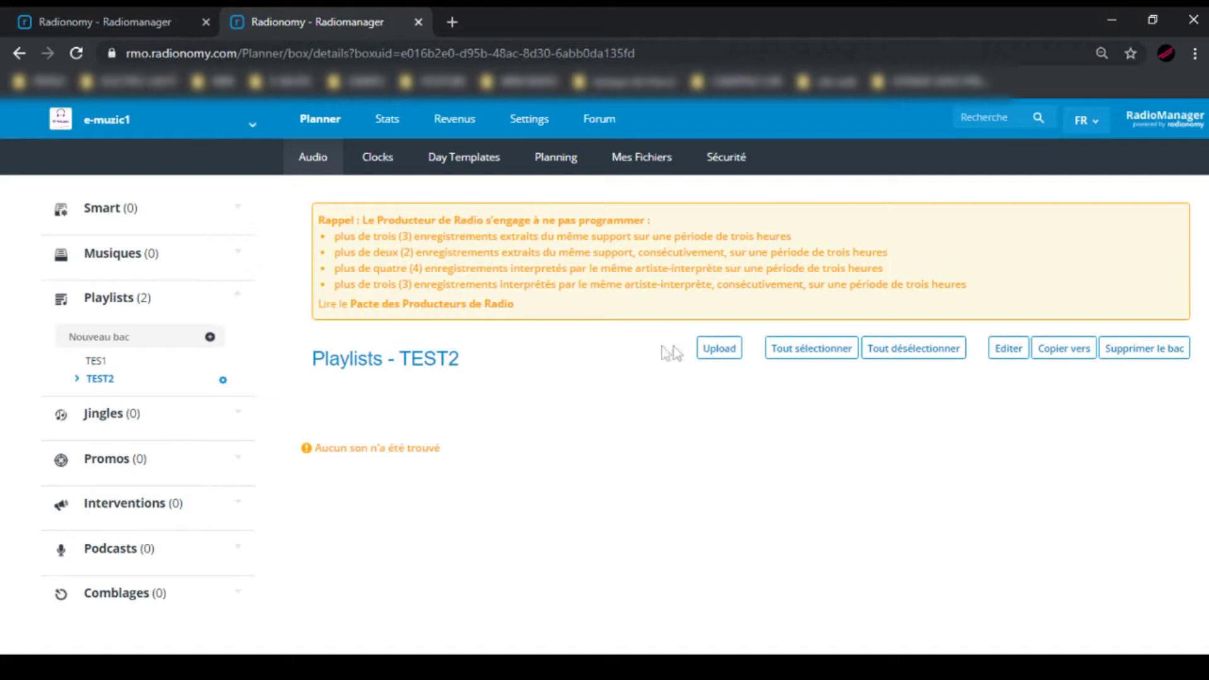
Upload tracks 1 to 20 from the FR folder in WEB RADIO to the TEST2 playlist and close the upload window
{"action": "left_click", "coordinate": [721, 351]}
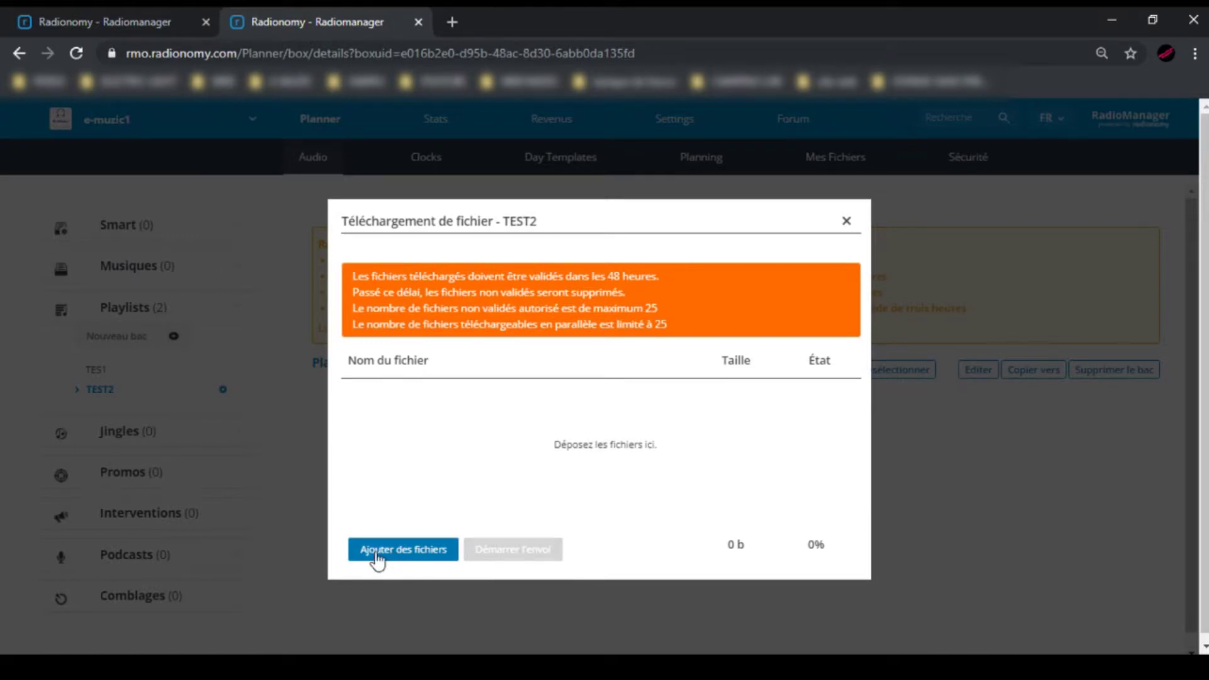
{"action": "left_click", "coordinate": [377, 557]}
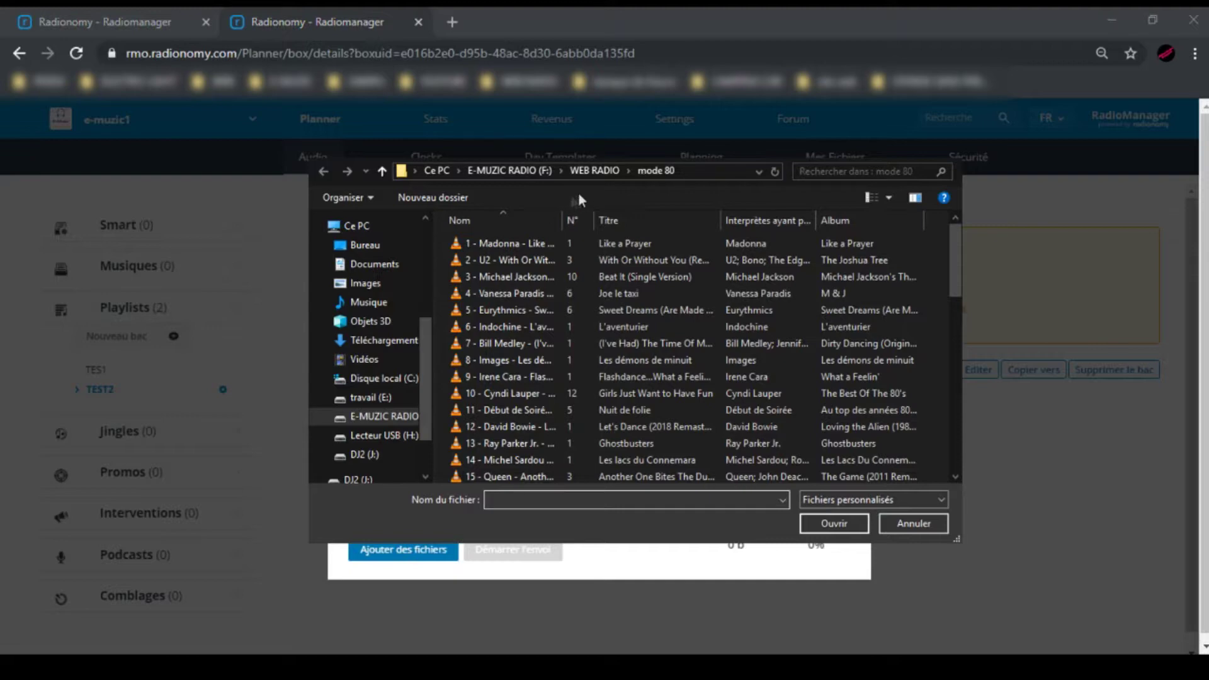
{"action": "left_click", "coordinate": [598, 171]}
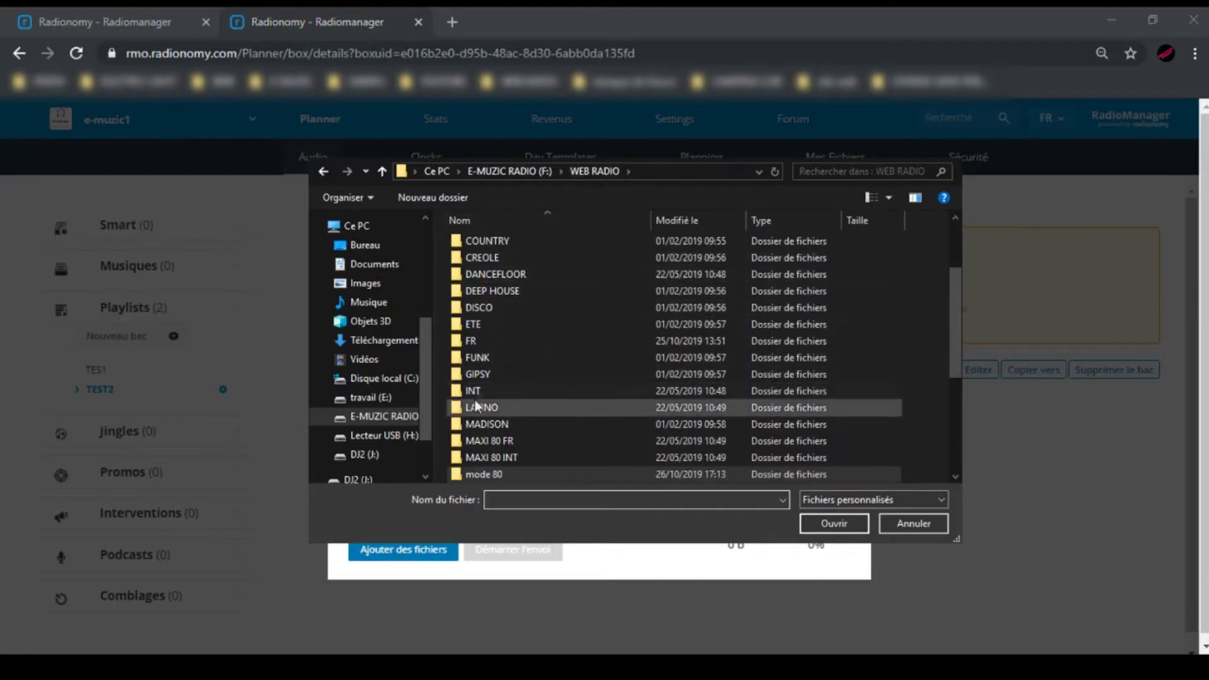
{"action": "double_click", "coordinate": [463, 341]}
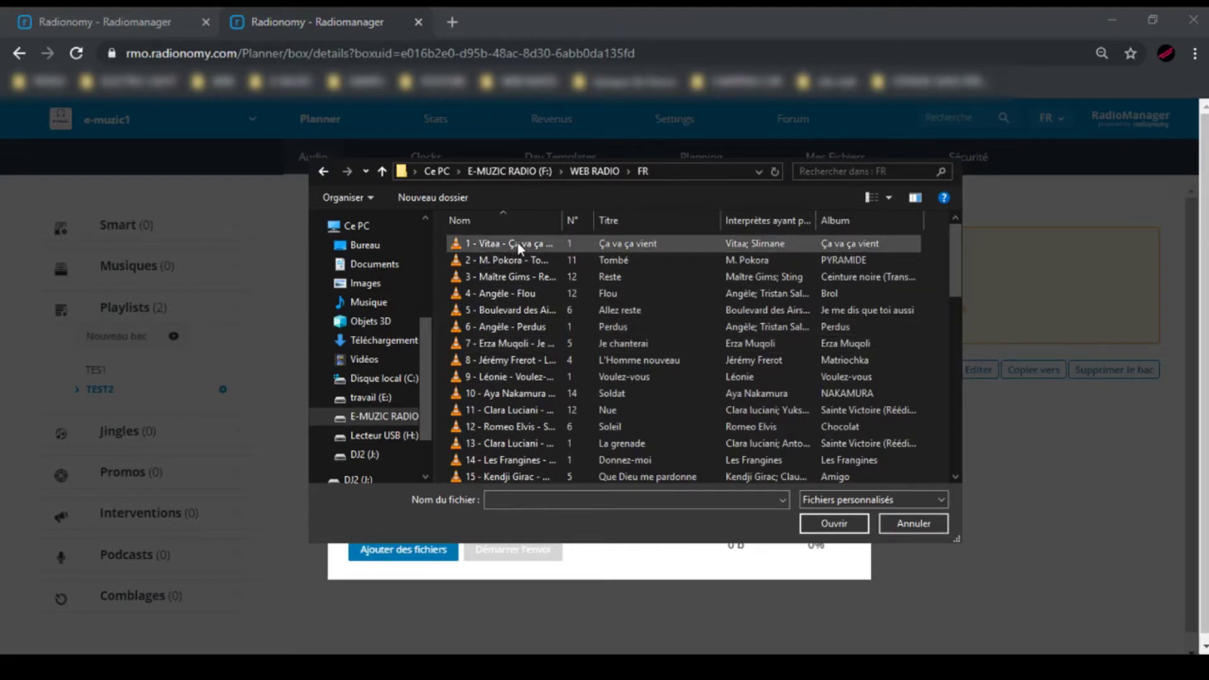
{"action": "left_click", "coordinate": [518, 243]}
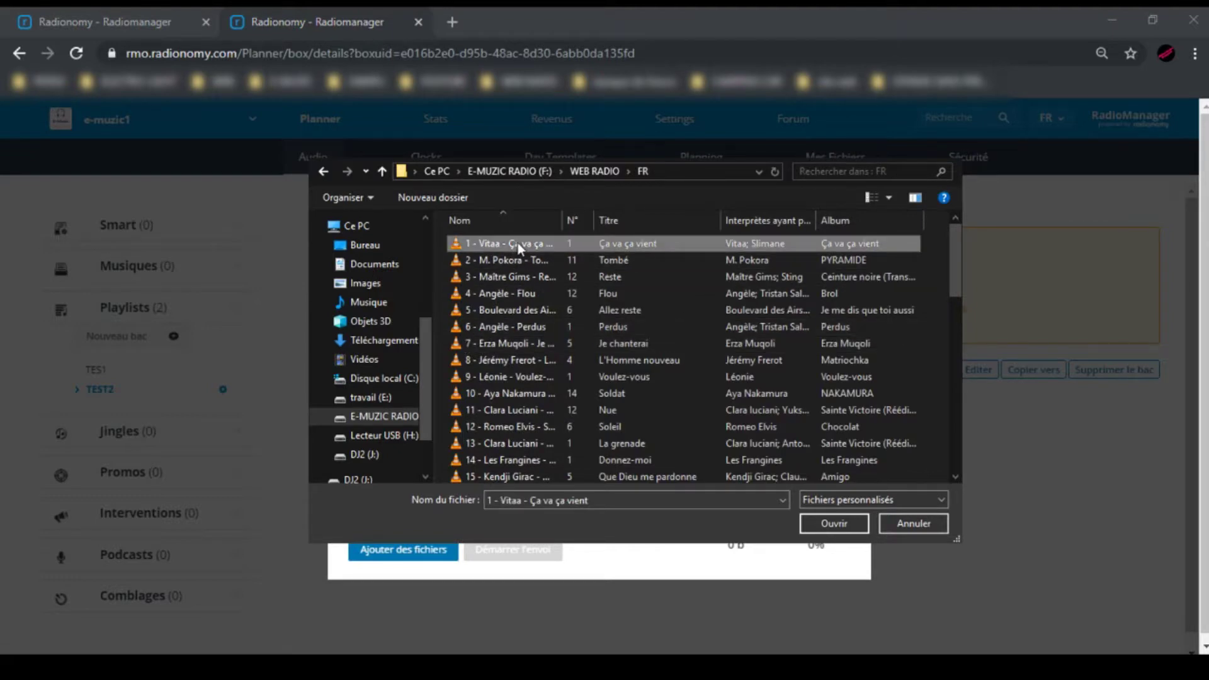
{"action": "key", "text": "shift+Down"}
{"action": "key", "text": "shift+Down"}
{"action": "key", "text": "shift+Down"}
{"action": "key", "text": "shift+Down"}
{"action": "key", "text": "shift+Down"}
{"action": "key", "text": "shift+Down"}
{"action": "key", "text": "shift+Down"}
{"action": "key", "text": "shift+Down"}
{"action": "key", "text": "shift+Down"}
{"action": "key", "text": "shift+Down"}
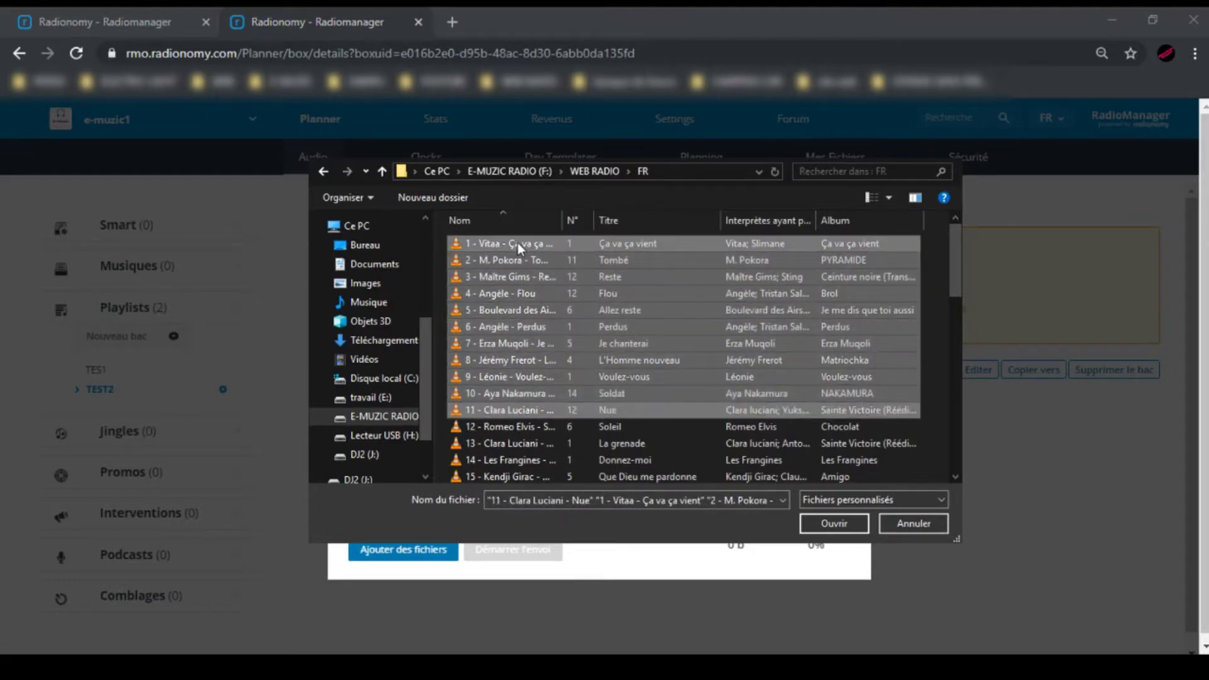
{"action": "key", "text": "shift+Down"}
{"action": "key", "text": "shift+Down"}
{"action": "key", "text": "shift+Down"}
{"action": "key", "text": "shift+Down"}
{"action": "key", "text": "shift+Down"}
{"action": "key", "text": "shift+Down"}
{"action": "key", "text": "shift+Down"}
{"action": "key", "text": "shift+Down"}
{"action": "key", "text": "shift+Down"}
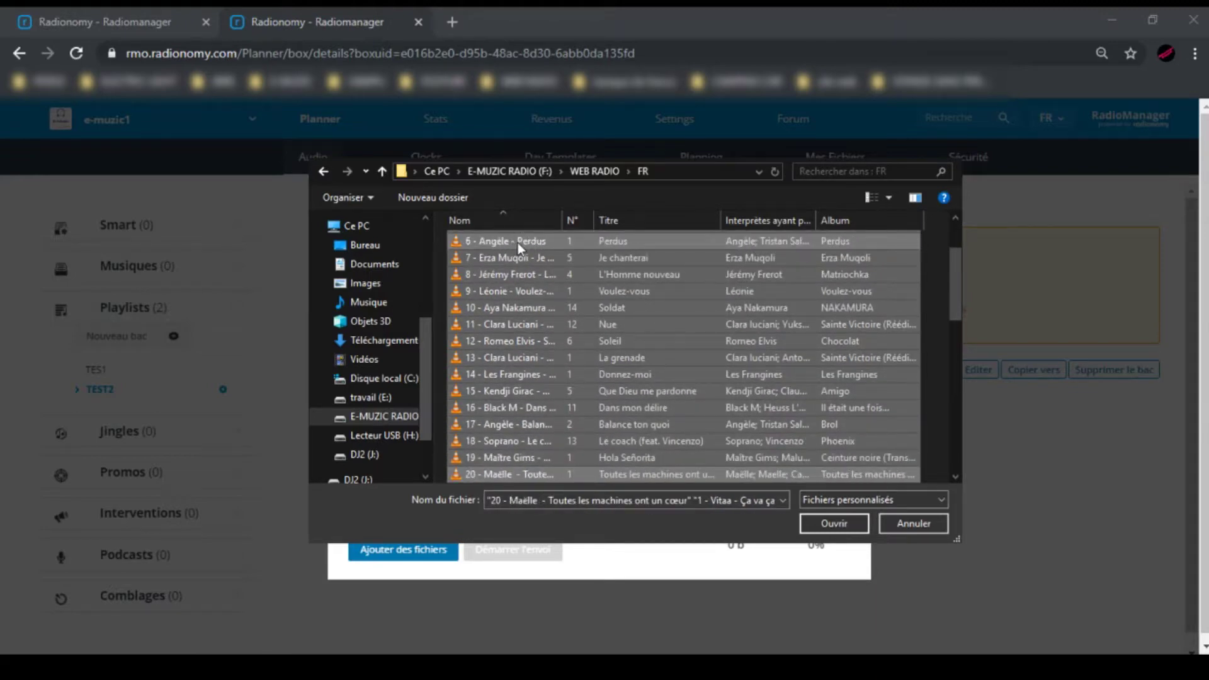
{"action": "left_click", "coordinate": [834, 522]}
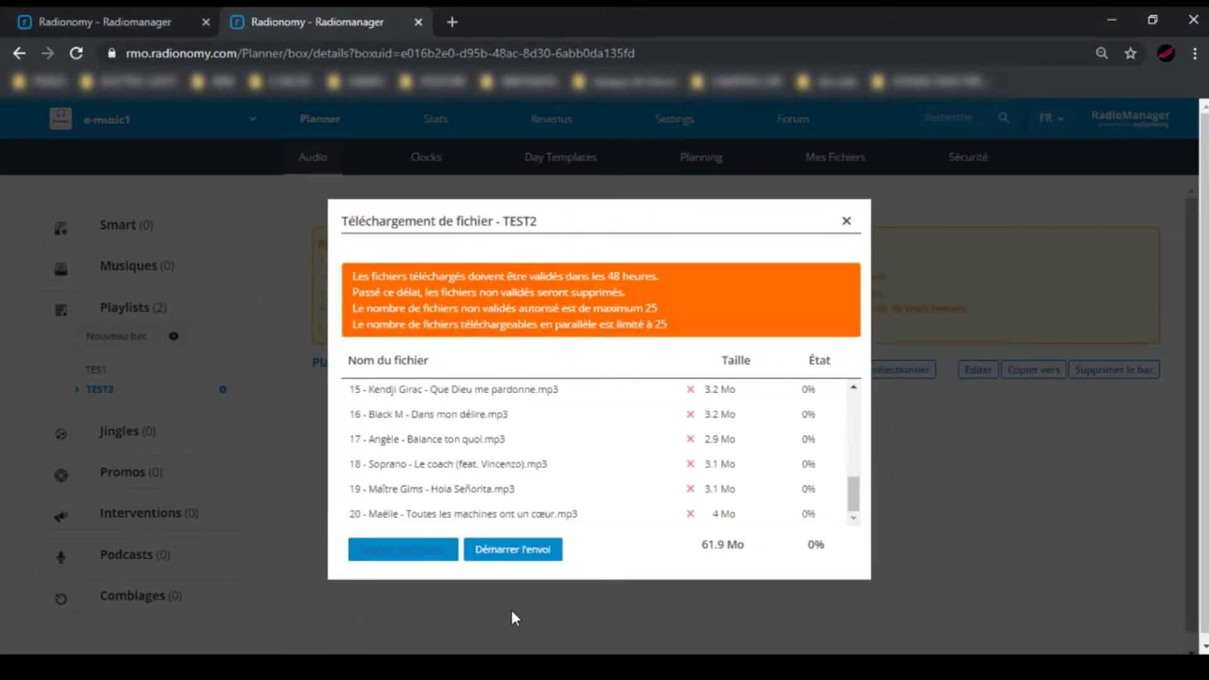
{"action": "left_click", "coordinate": [514, 553]}
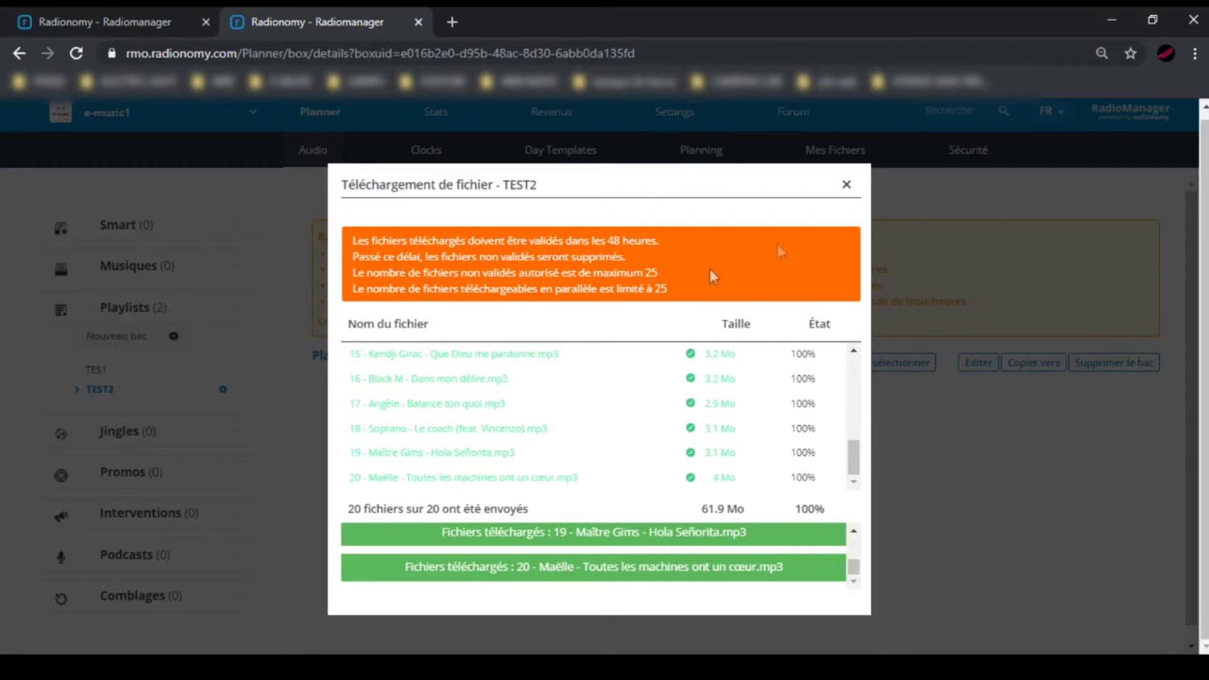
{"action": "left_click", "coordinate": [847, 186]}
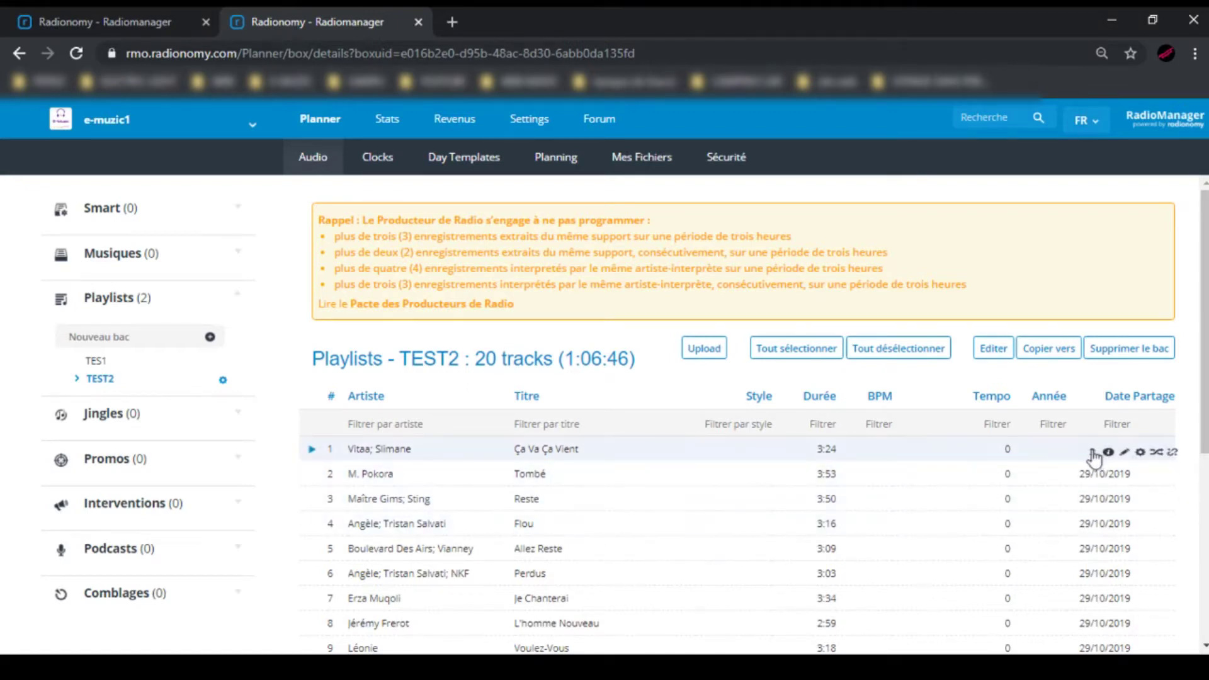
Open the details of "Ça va ça vient" in TEST2, save them with entry and exit tempo Moyen, and return to the playlist
{"action": "left_click", "coordinate": [1125, 452]}
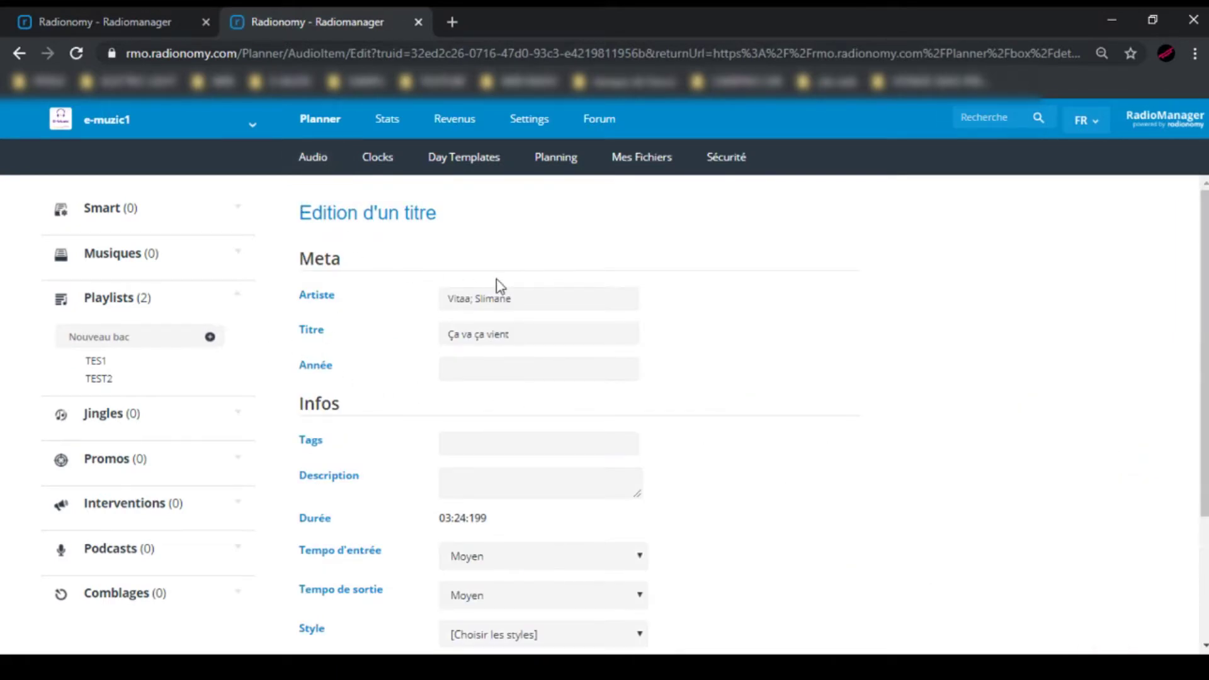
{"action": "scroll", "coordinate": [541, 359], "scroll_direction": "down", "scroll_amount": 1}
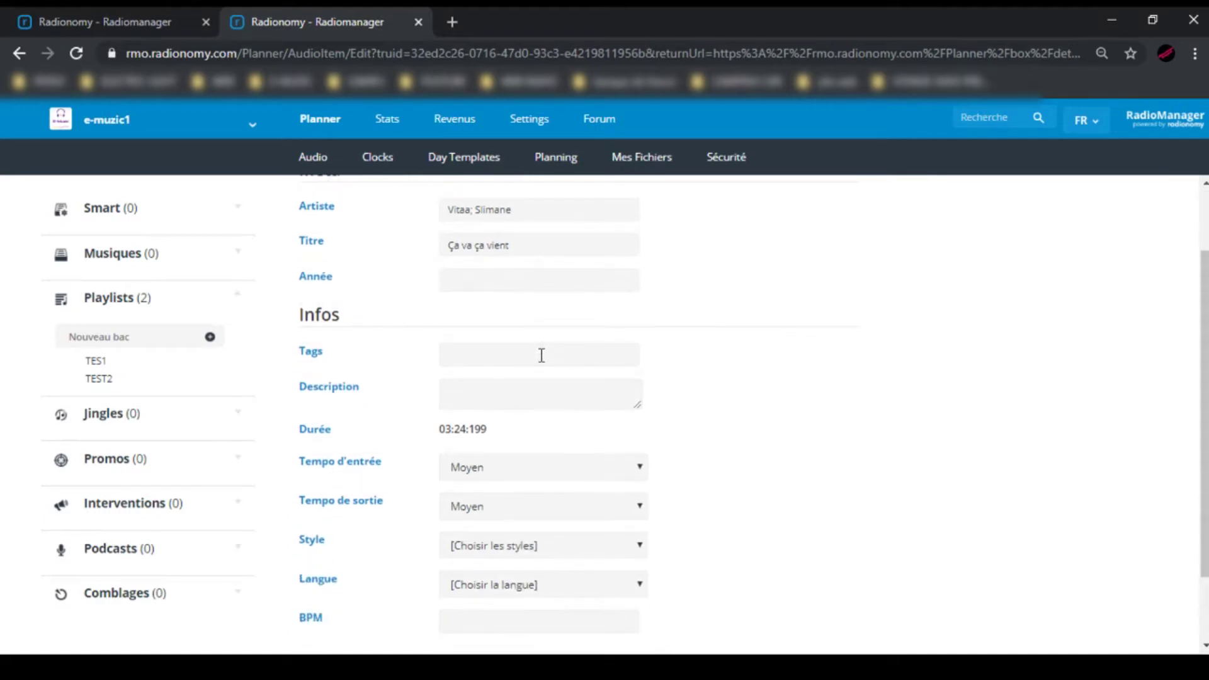
{"action": "scroll", "coordinate": [529, 356], "scroll_direction": "down", "scroll_amount": 1}
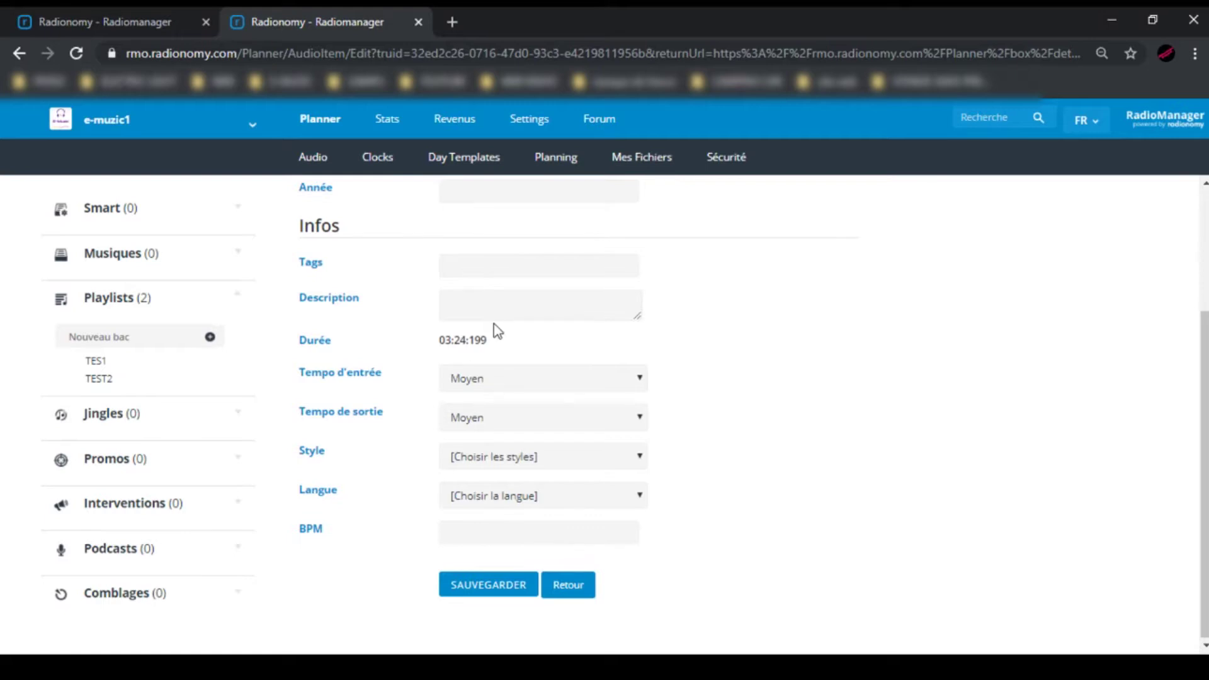
{"action": "left_click", "coordinate": [478, 587]}
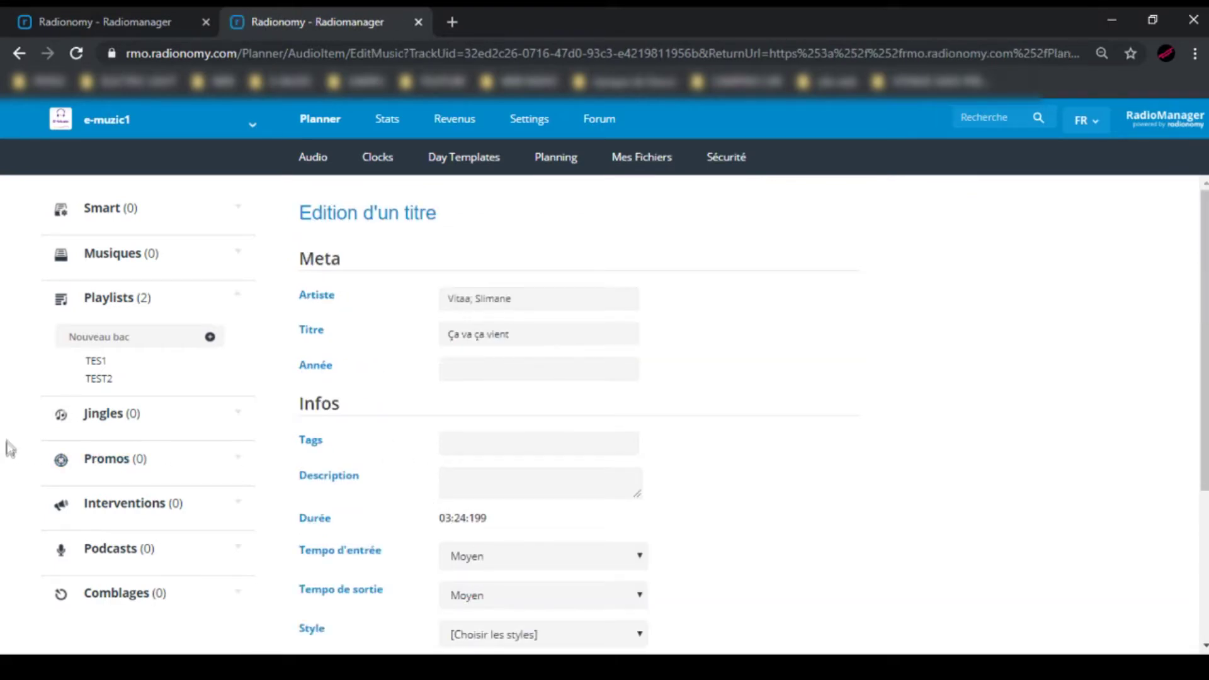
{"action": "left_click", "coordinate": [101, 381]}
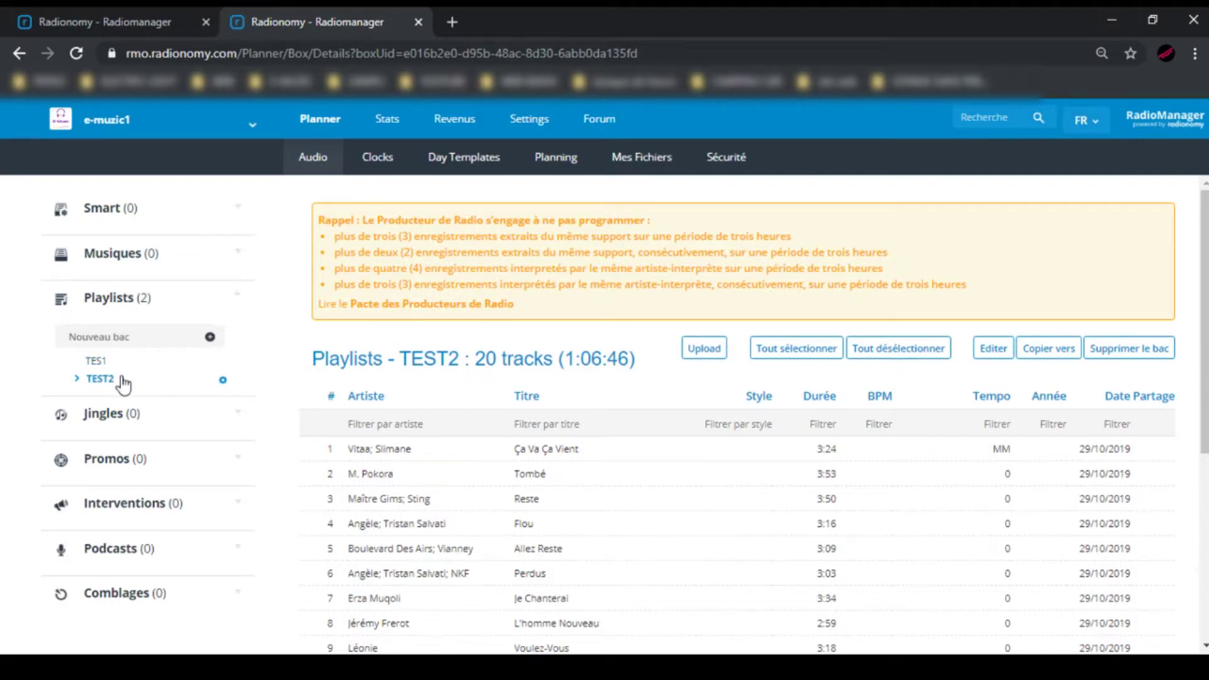
Create a new bin named LE 10-11 under Musiques
{"action": "left_click", "coordinate": [124, 260]}
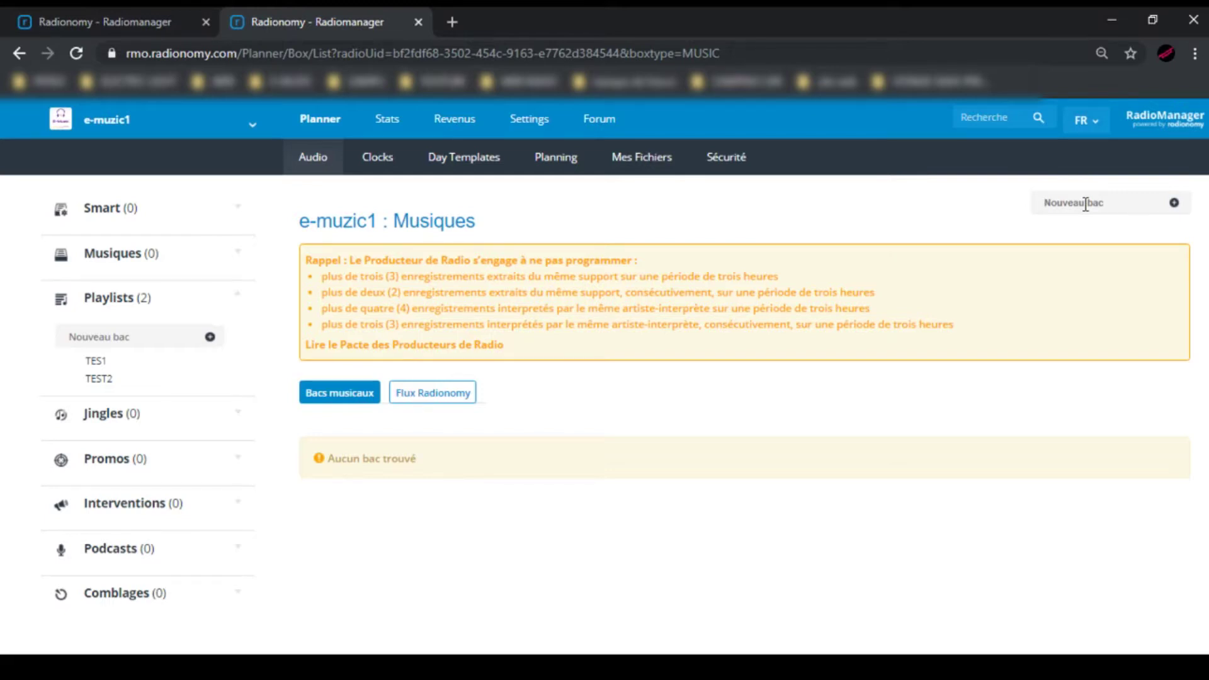
{"action": "type", "text": "LE 10-11"}
{"action": "left_click", "coordinate": [1174, 204]}
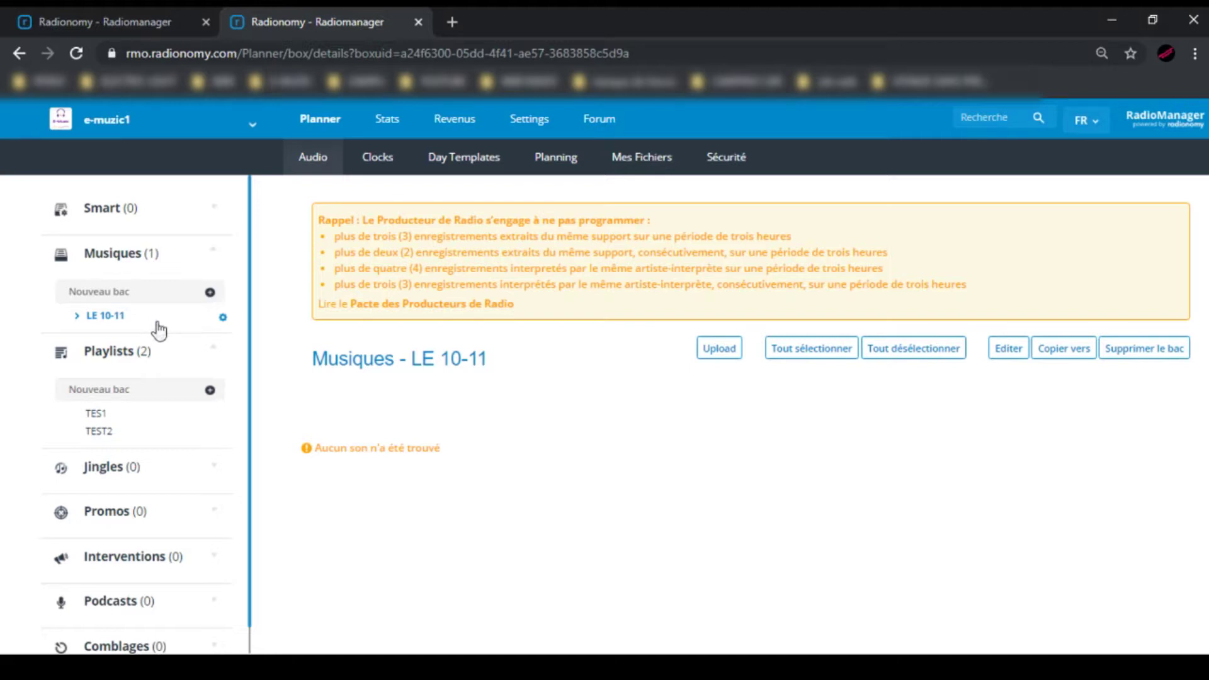
Copy Madonna's "Like A Prayer" and U2's "With Or Without You" from the TES1 playlist to the LE 10-11 bin
{"action": "left_click", "coordinate": [98, 417]}
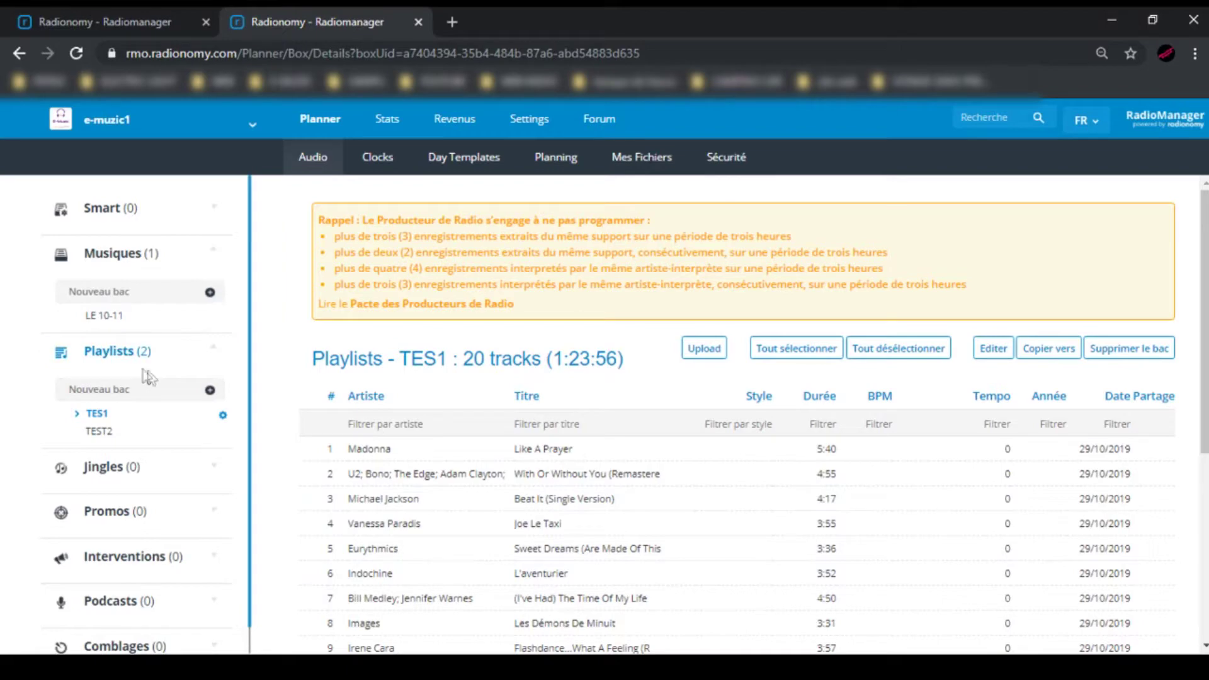
{"action": "scroll", "coordinate": [390, 466], "scroll_direction": "down", "scroll_amount": 2}
{"action": "scroll", "coordinate": [418, 453], "scroll_direction": "up", "scroll_amount": 2}
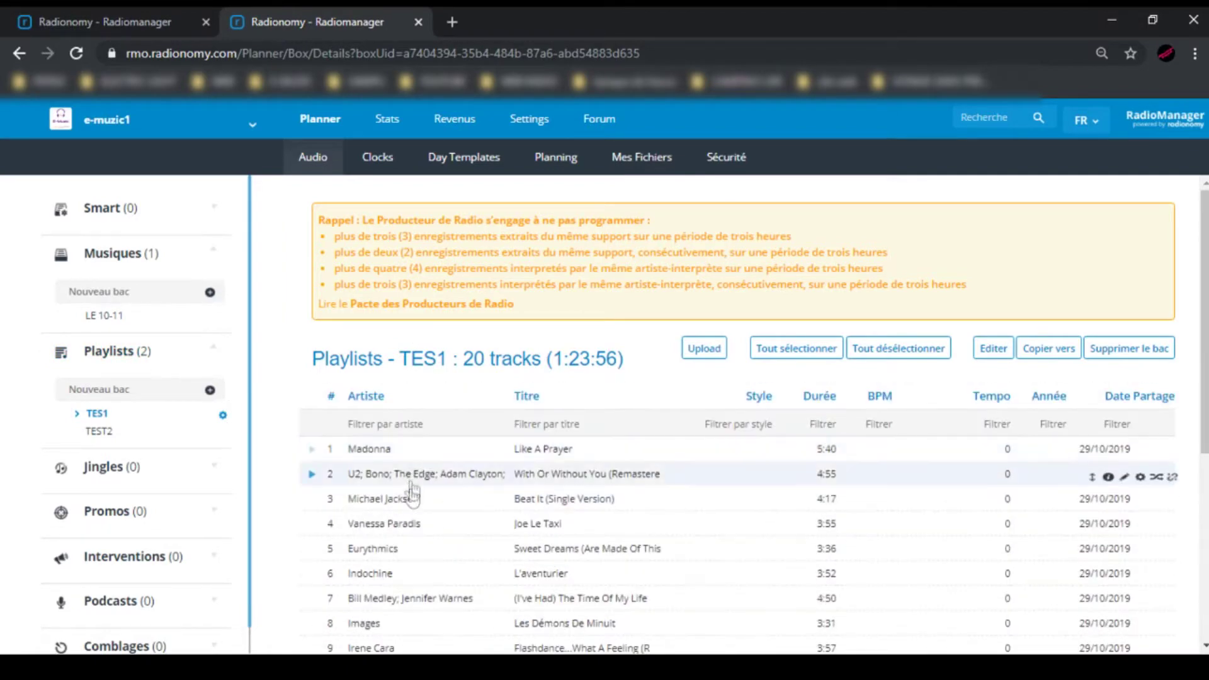
{"action": "left_click", "coordinate": [383, 453]}
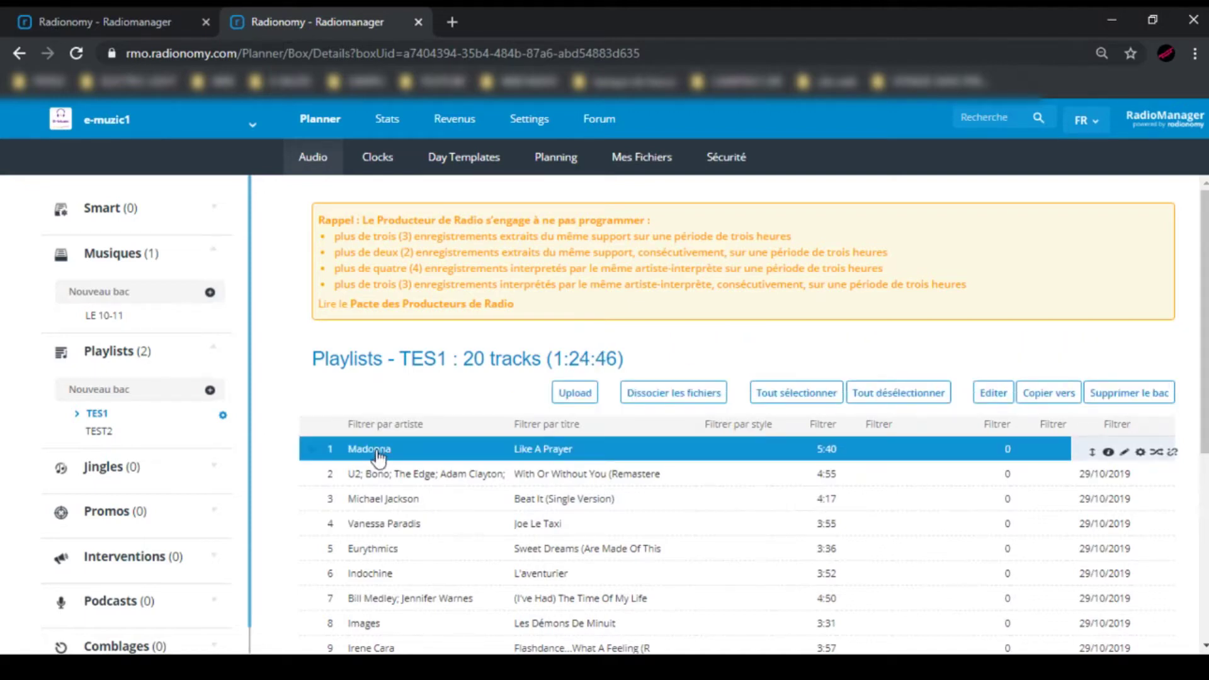
{"action": "left_click_drag", "start_coordinate": [378, 455], "coordinate": [108, 318]}
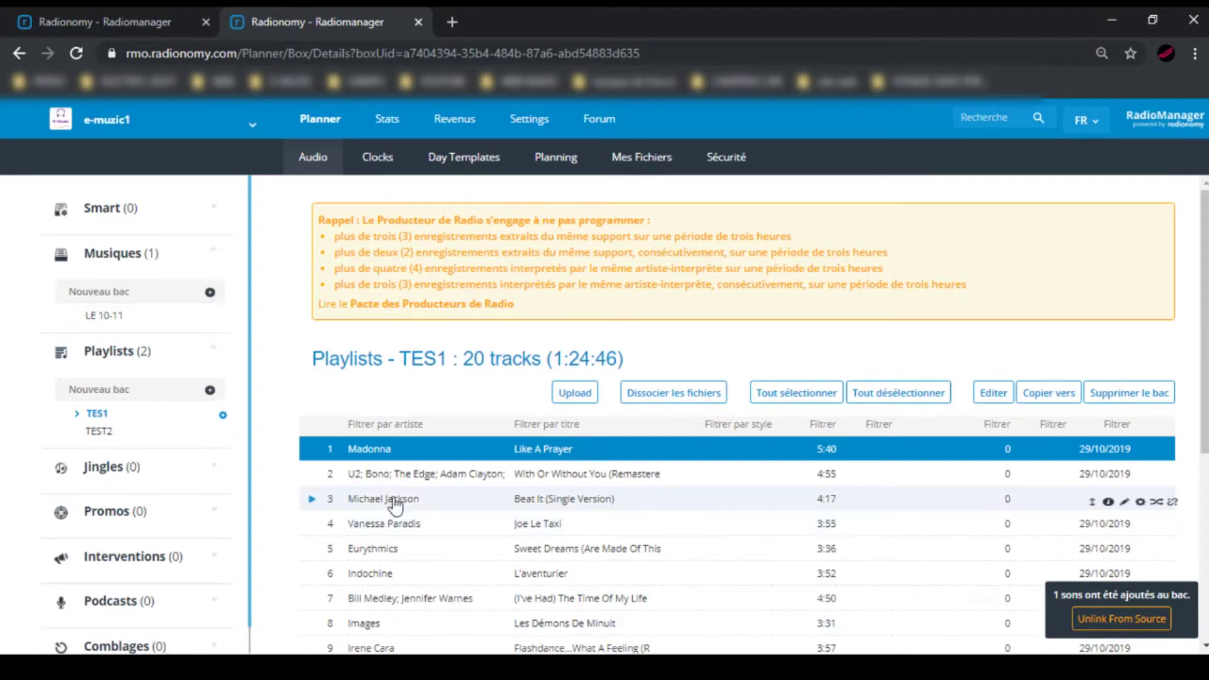
{"action": "left_click", "coordinate": [388, 474]}
{"action": "left_click", "coordinate": [387, 451]}
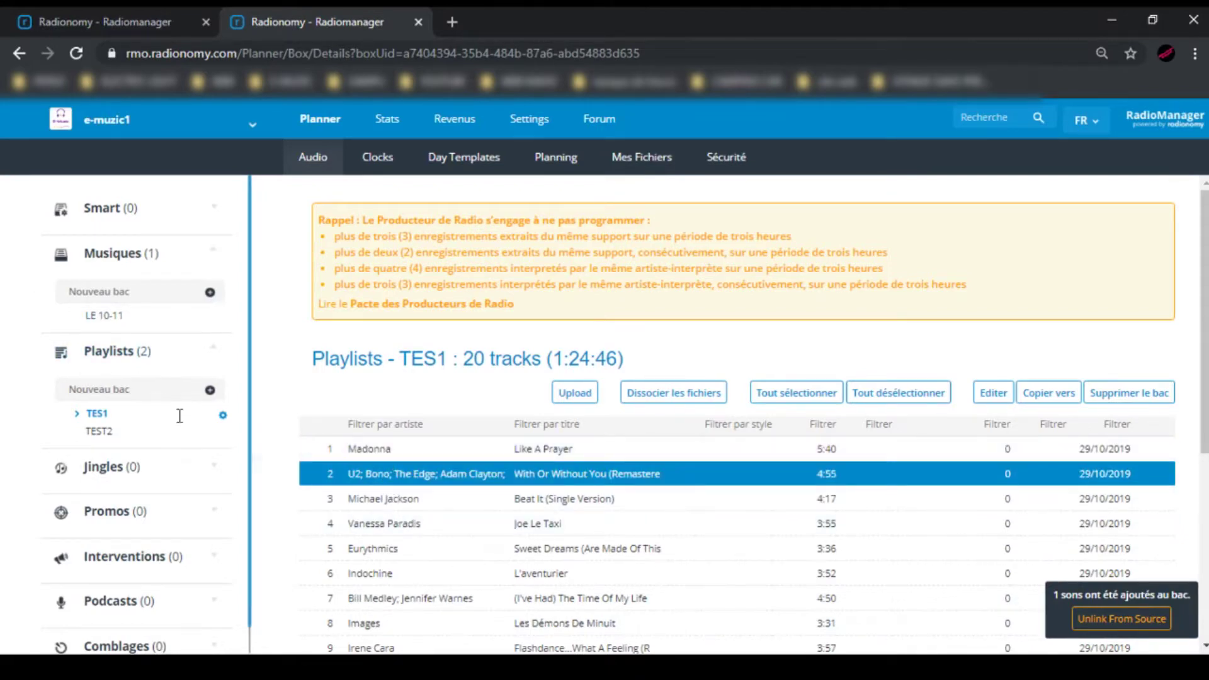
{"action": "left_click_drag", "start_coordinate": [325, 482], "coordinate": [78, 308]}
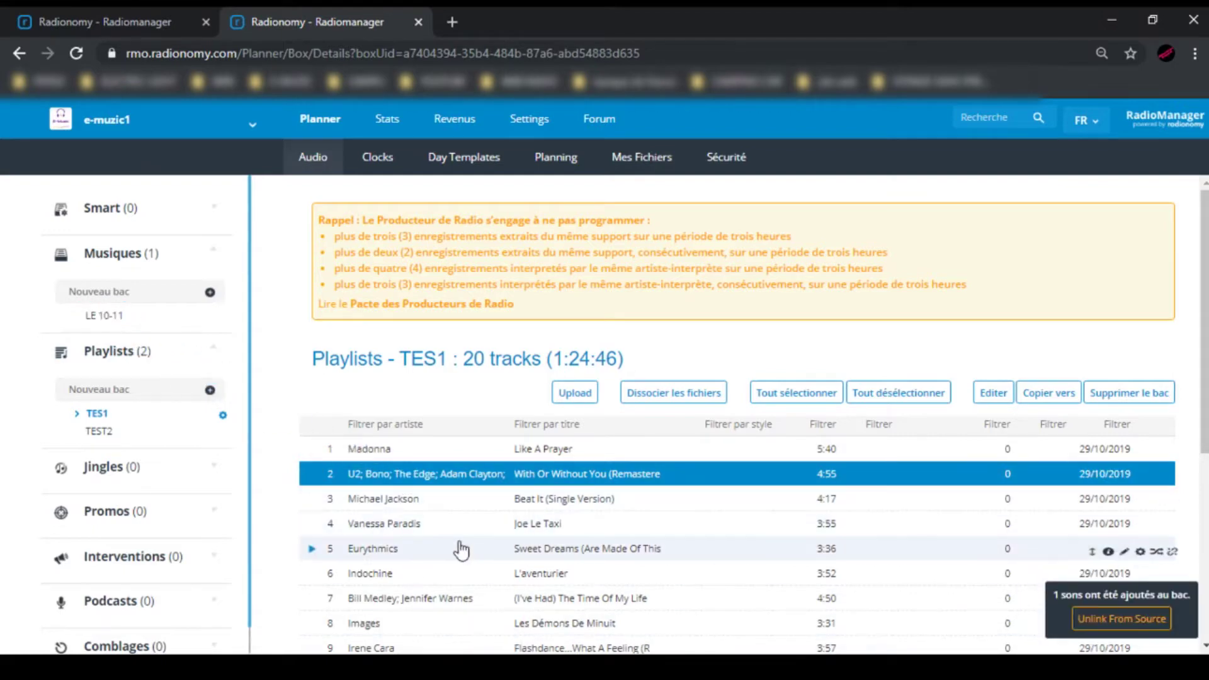
Copy Gilbert Montagné's "On Va S'aimer" and Début De Soirée's "Nuit De Folie" from TES1 to the LE 10-11 bin
{"action": "scroll", "coordinate": [459, 548], "scroll_direction": "down", "scroll_amount": 5}
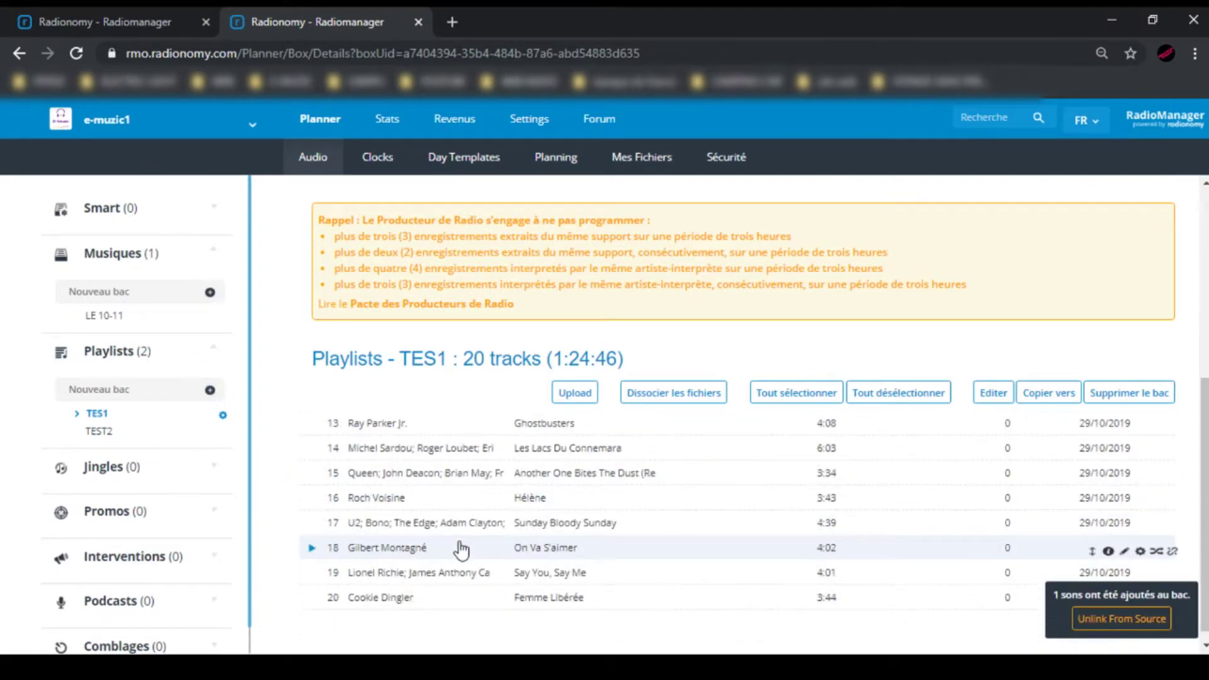
{"action": "left_click", "coordinate": [390, 553]}
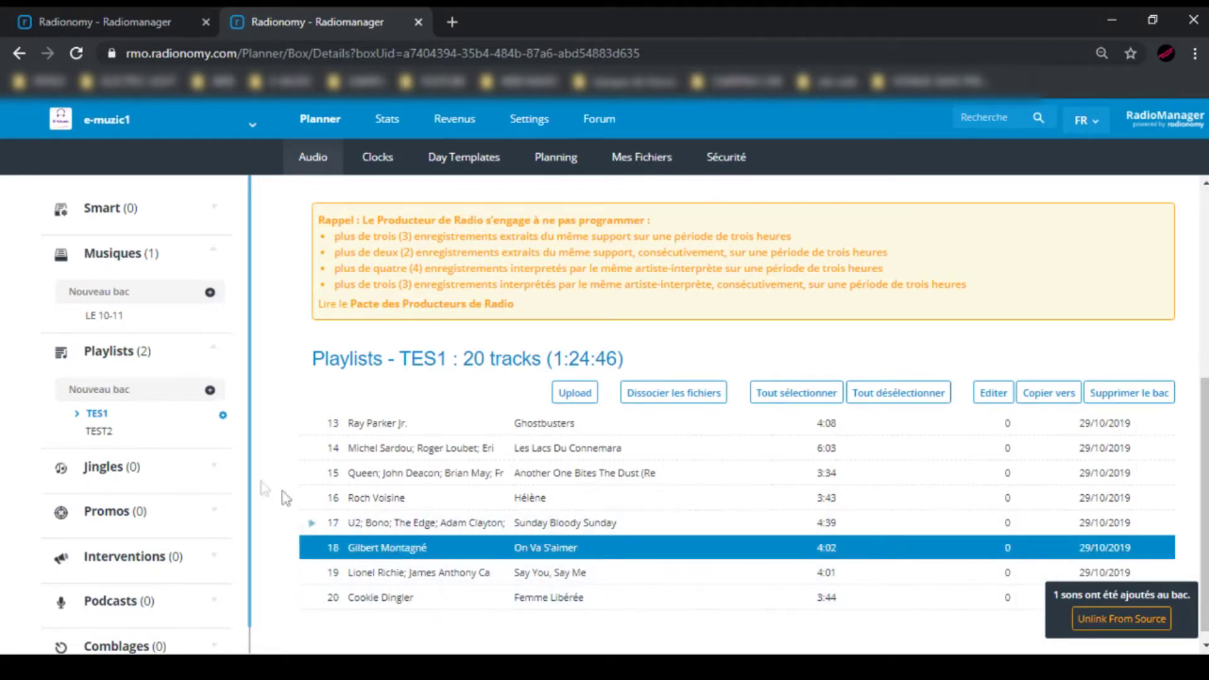
{"action": "left_click_drag", "start_coordinate": [389, 554], "coordinate": [95, 318]}
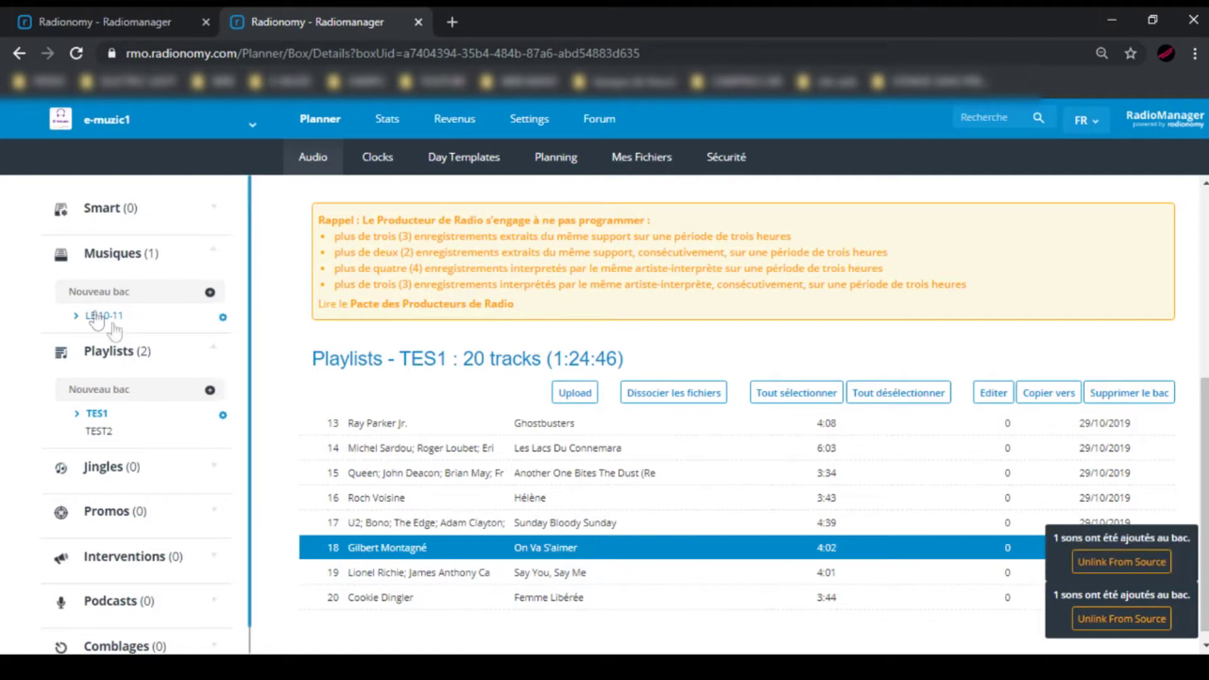
{"action": "scroll", "coordinate": [472, 551], "scroll_direction": "up", "scroll_amount": 2}
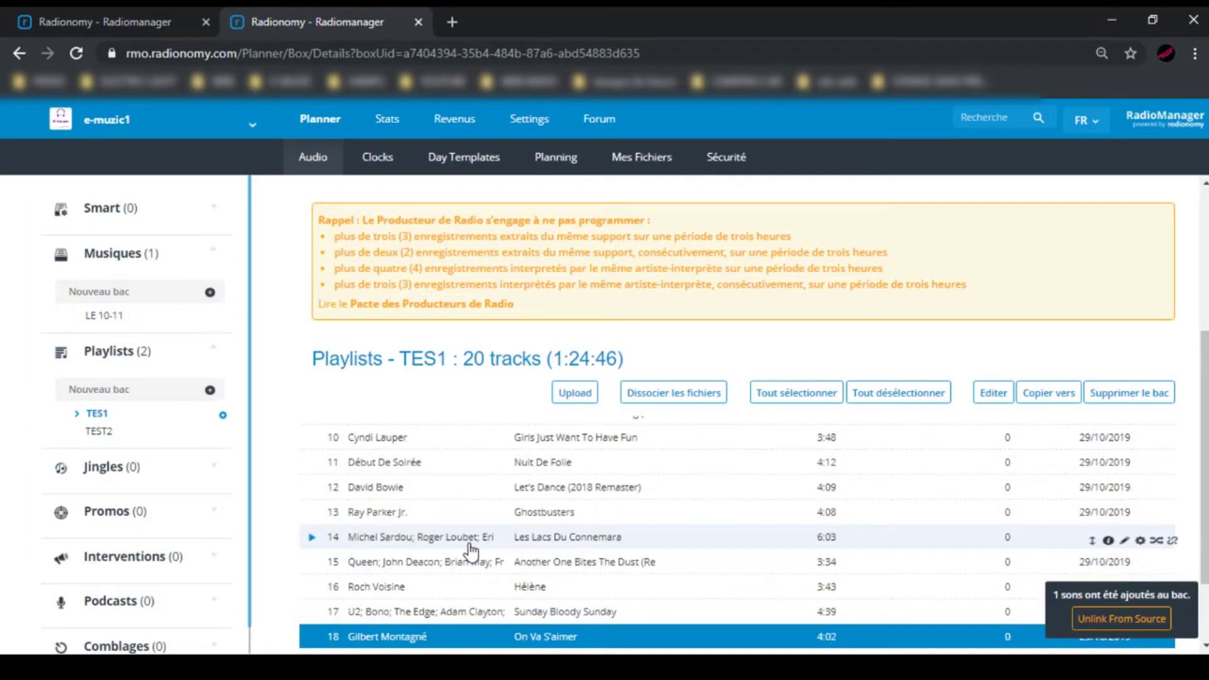
{"action": "left_click", "coordinate": [413, 466]}
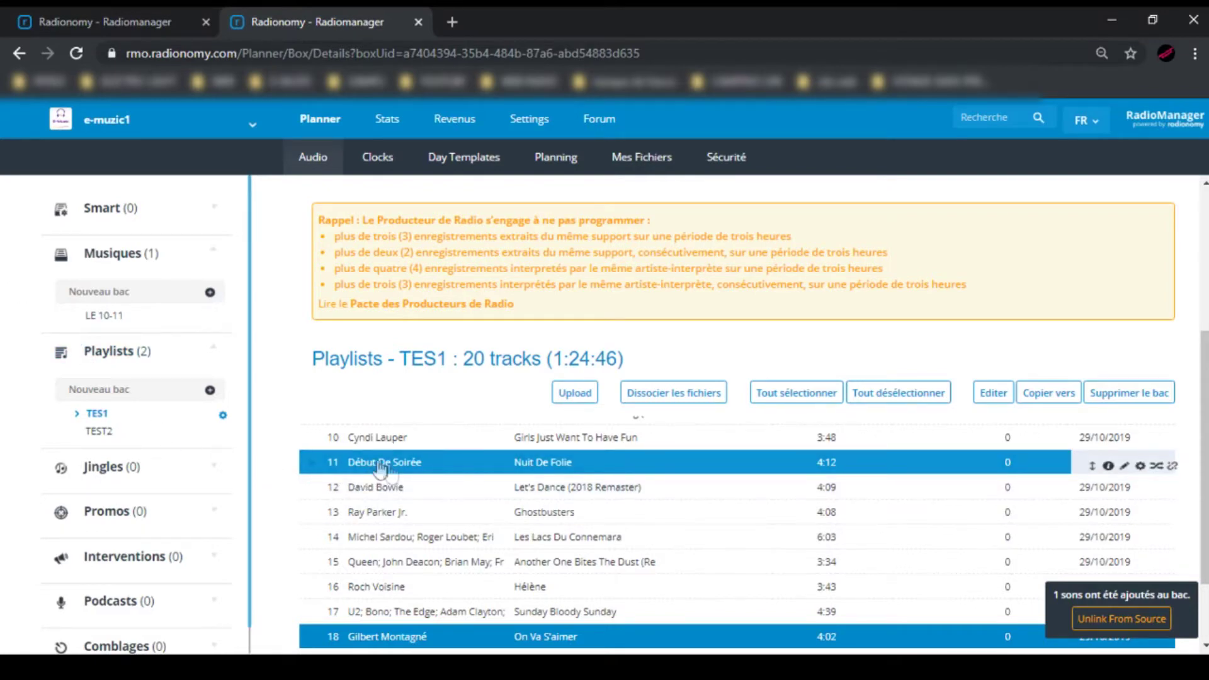
{"action": "left_click_drag", "start_coordinate": [391, 473], "coordinate": [104, 317]}
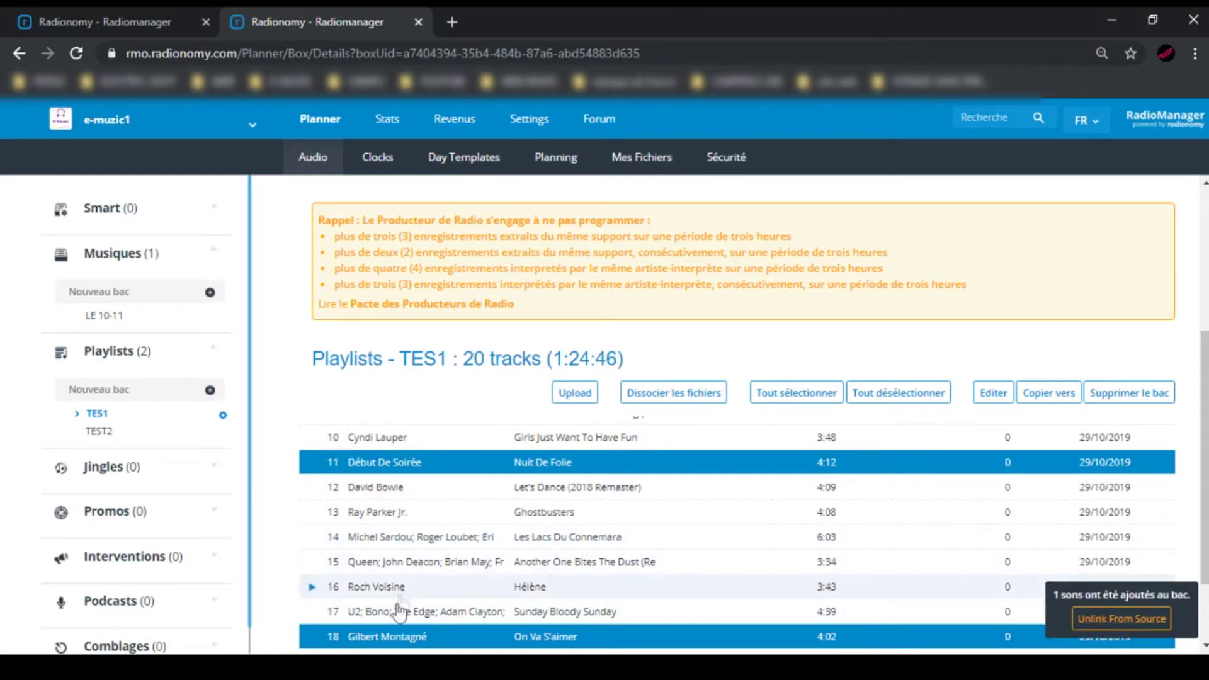
Deselect tracks 18 and 11 in TES1 and copy David Bowie's "Let's Dance" to the LE 10-11 bin
{"action": "left_click", "coordinate": [391, 637]}
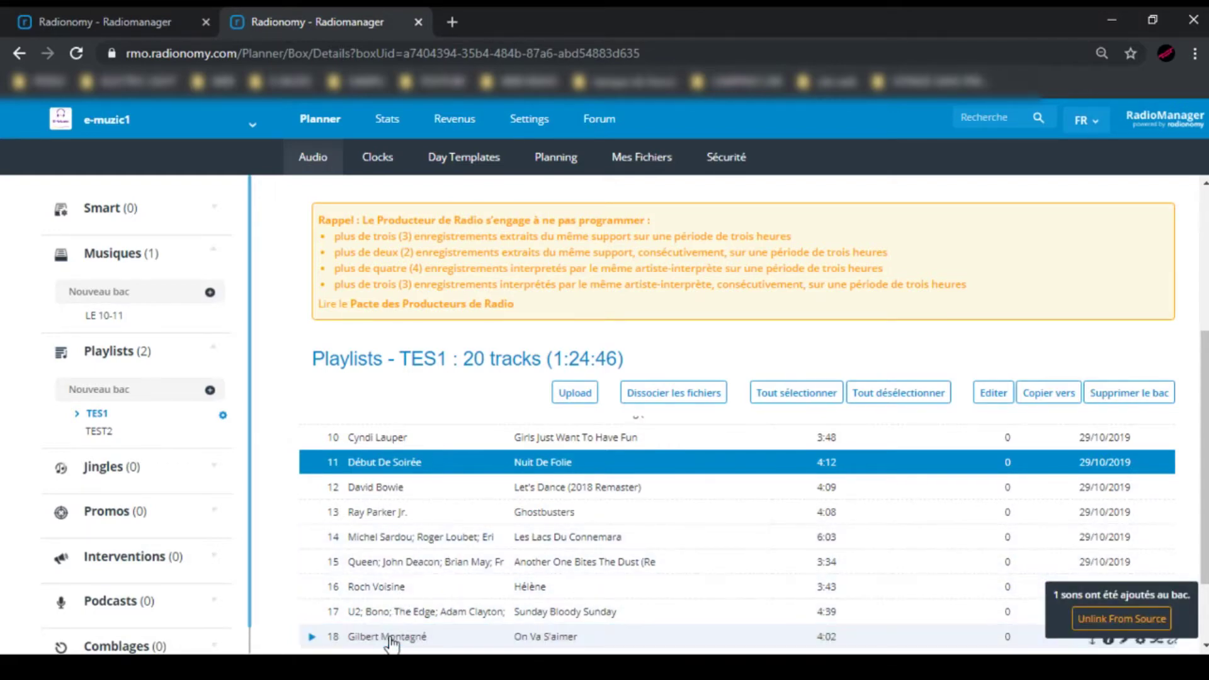
{"action": "left_click", "coordinate": [392, 637]}
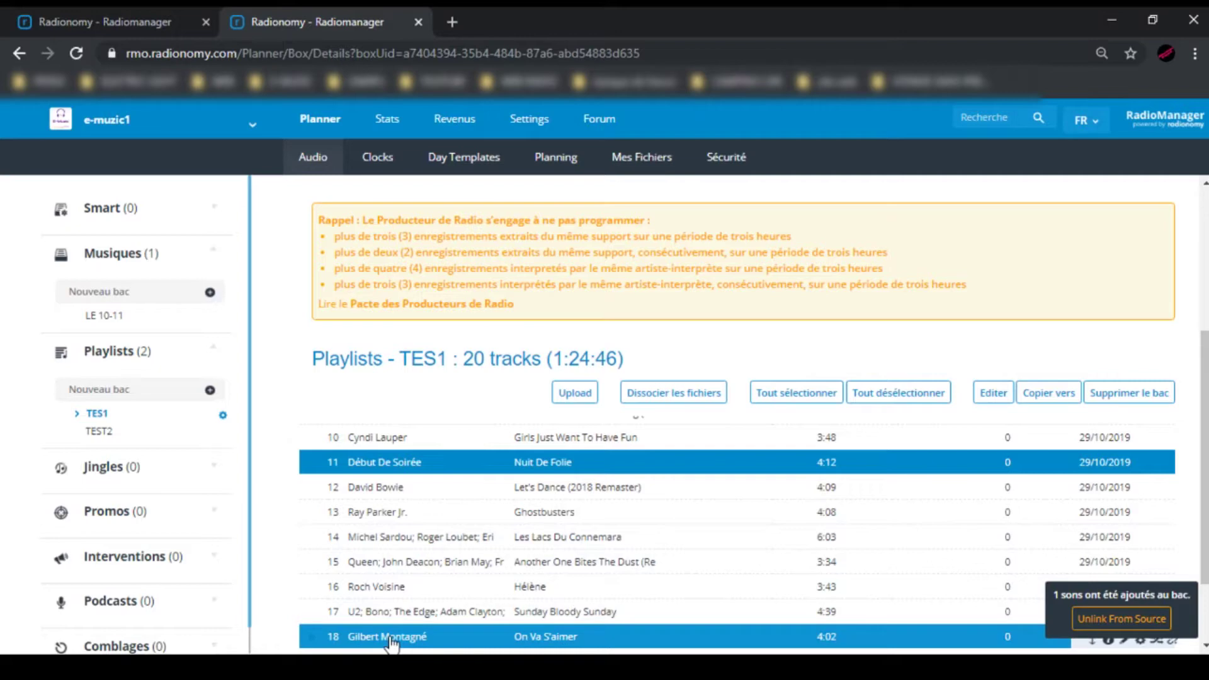
{"action": "left_click", "coordinate": [391, 638]}
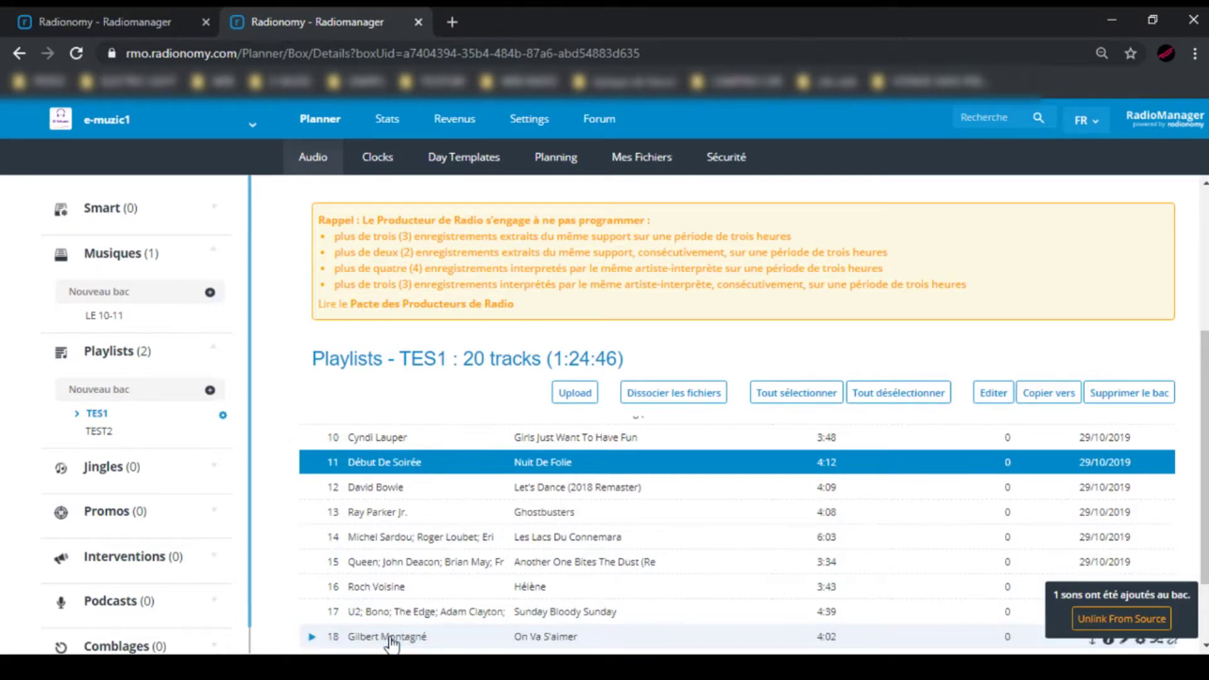
{"action": "left_click", "coordinate": [401, 495]}
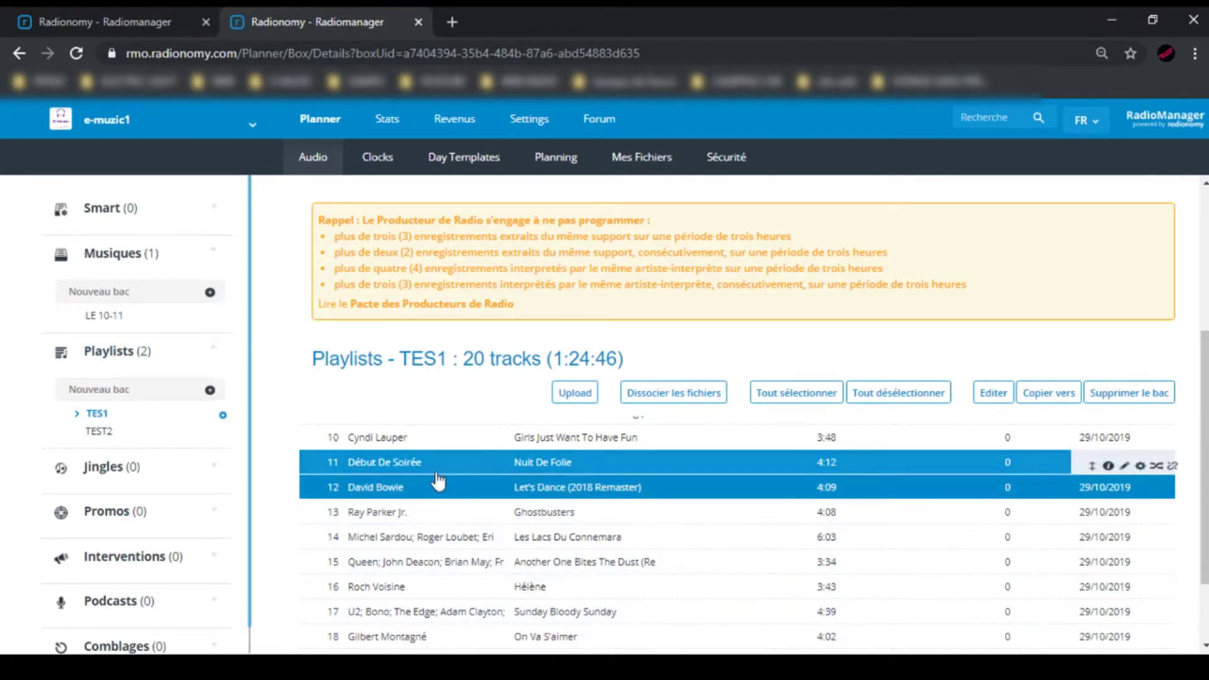
{"action": "left_click", "coordinate": [403, 463]}
{"action": "left_click_drag", "start_coordinate": [412, 497], "coordinate": [96, 315]}
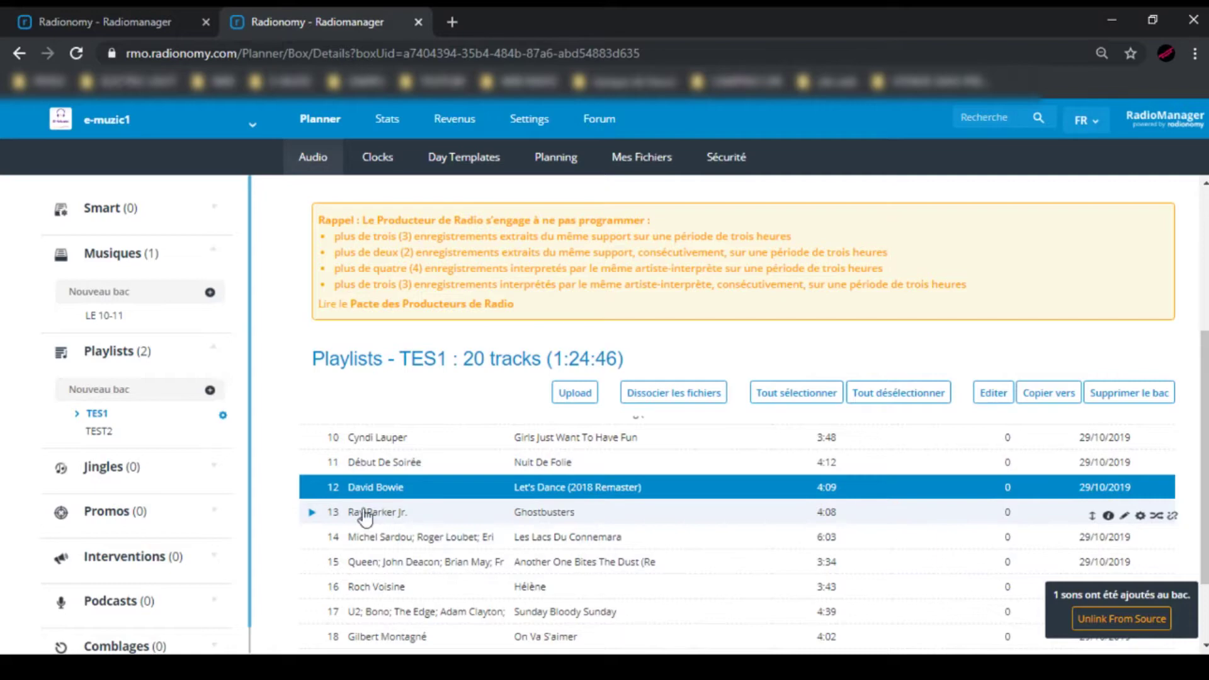
Copy Vitaa and Slimane's "Ça Va Ça Vient" from the TEST2 playlist to the LE 10-11 bin
{"action": "left_click", "coordinate": [99, 435]}
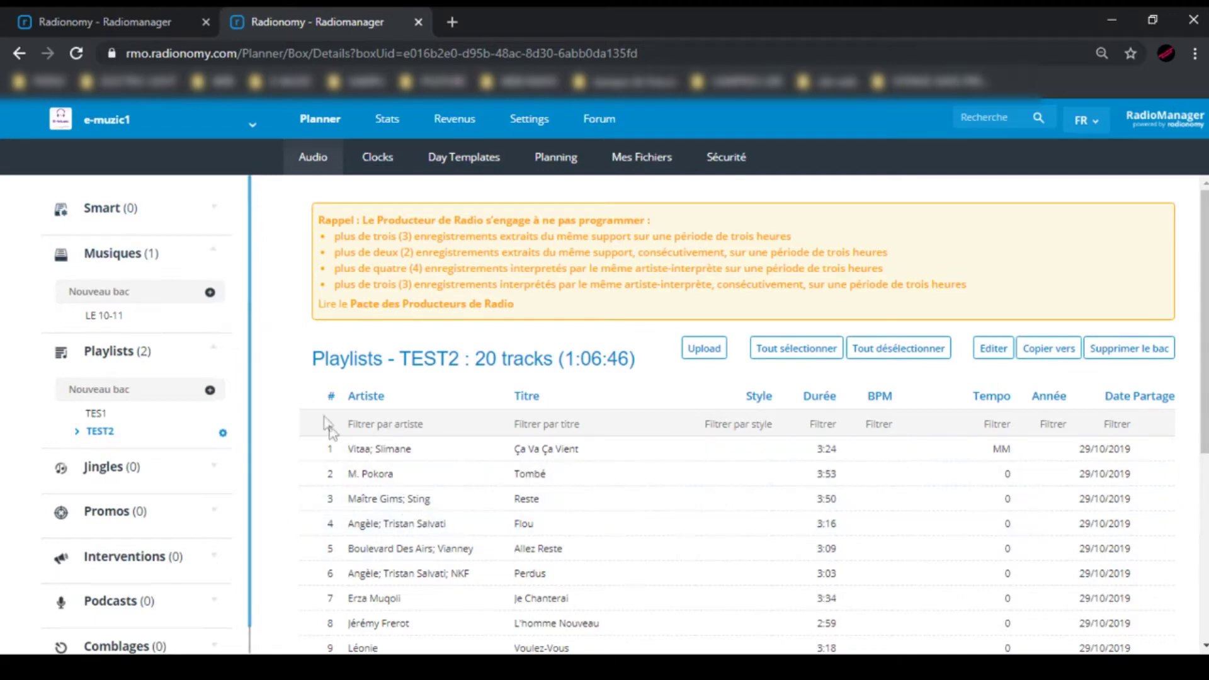
{"action": "left_click_drag", "start_coordinate": [396, 459], "coordinate": [93, 312]}
{"action": "left_click_drag", "start_coordinate": [78, 319], "coordinate": [76, 317]}
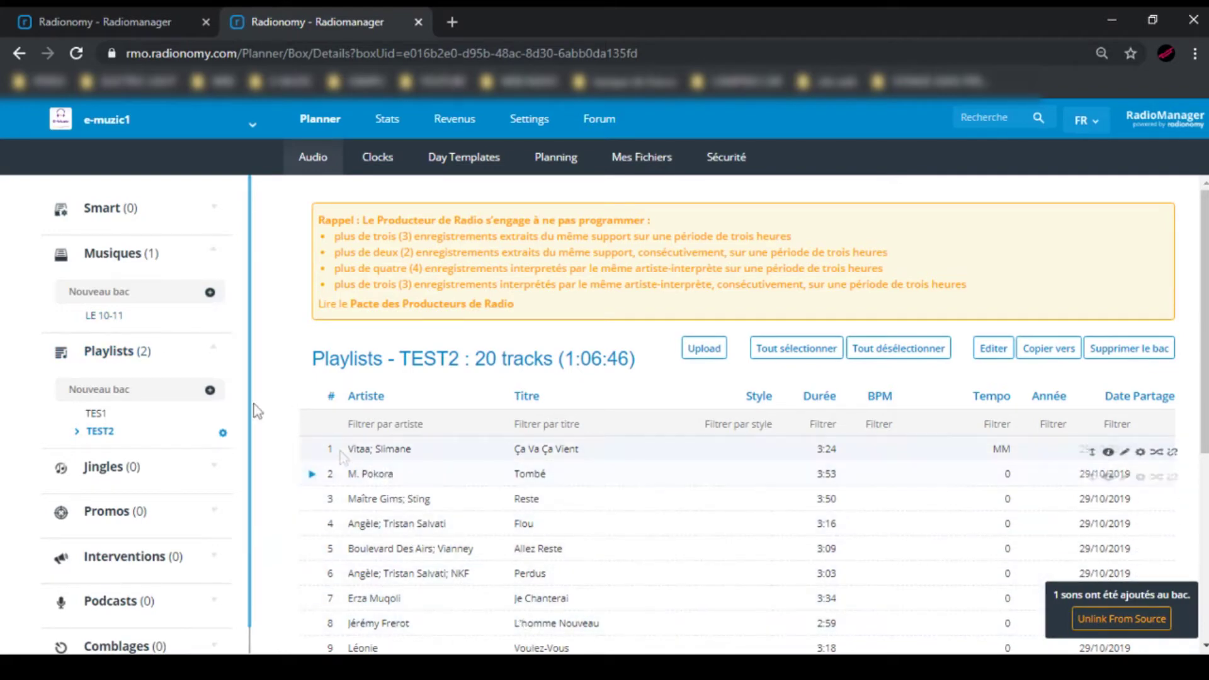
Check the tracks gathered in the LE 10-11 bin and those listed in the source playlists TES1 and TEST2
{"action": "left_click", "coordinate": [107, 321]}
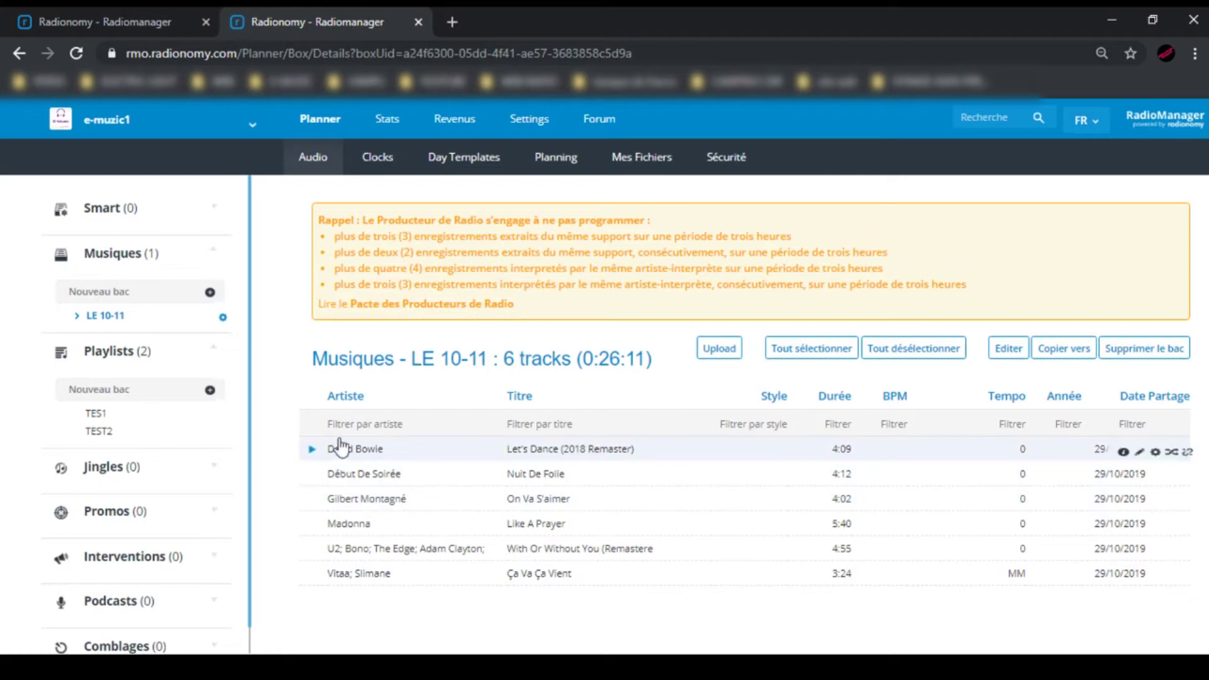
{"action": "left_click", "coordinate": [96, 414]}
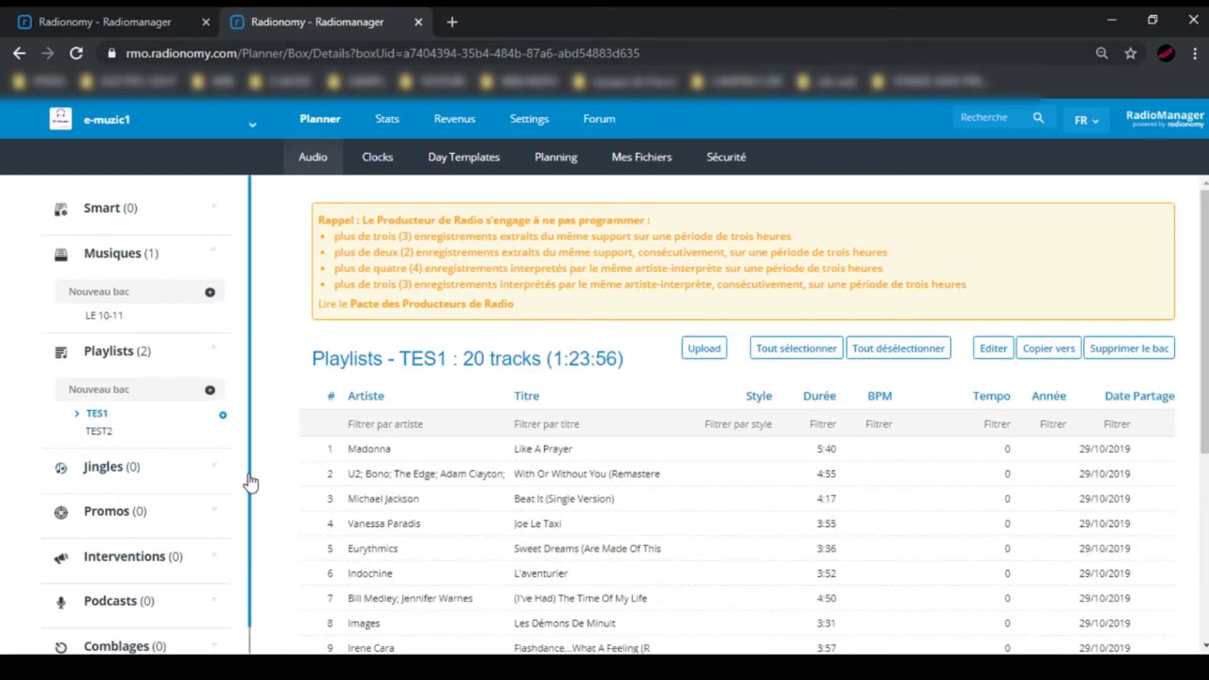
{"action": "left_click", "coordinate": [102, 433]}
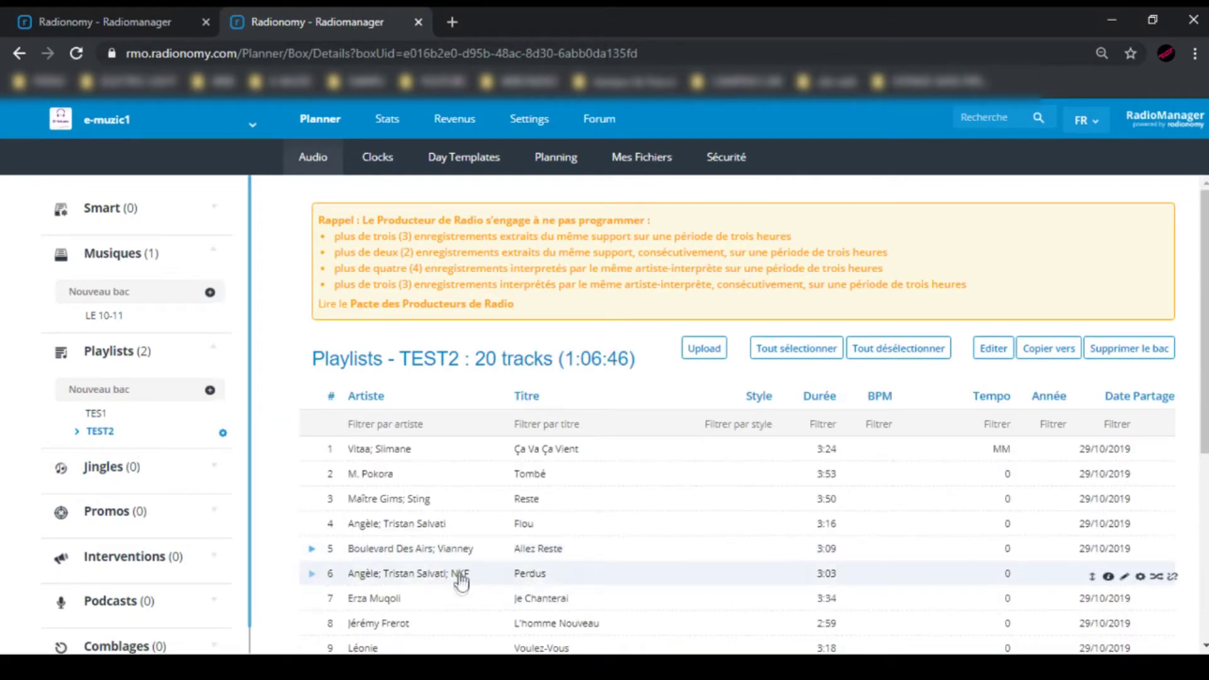
Copy tracks 2 to 7, 9 and 10 of the TEST2 playlist to the LE 10-11 music bin
{"action": "left_click", "coordinate": [406, 482]}
{"action": "left_click", "coordinate": [407, 499]}
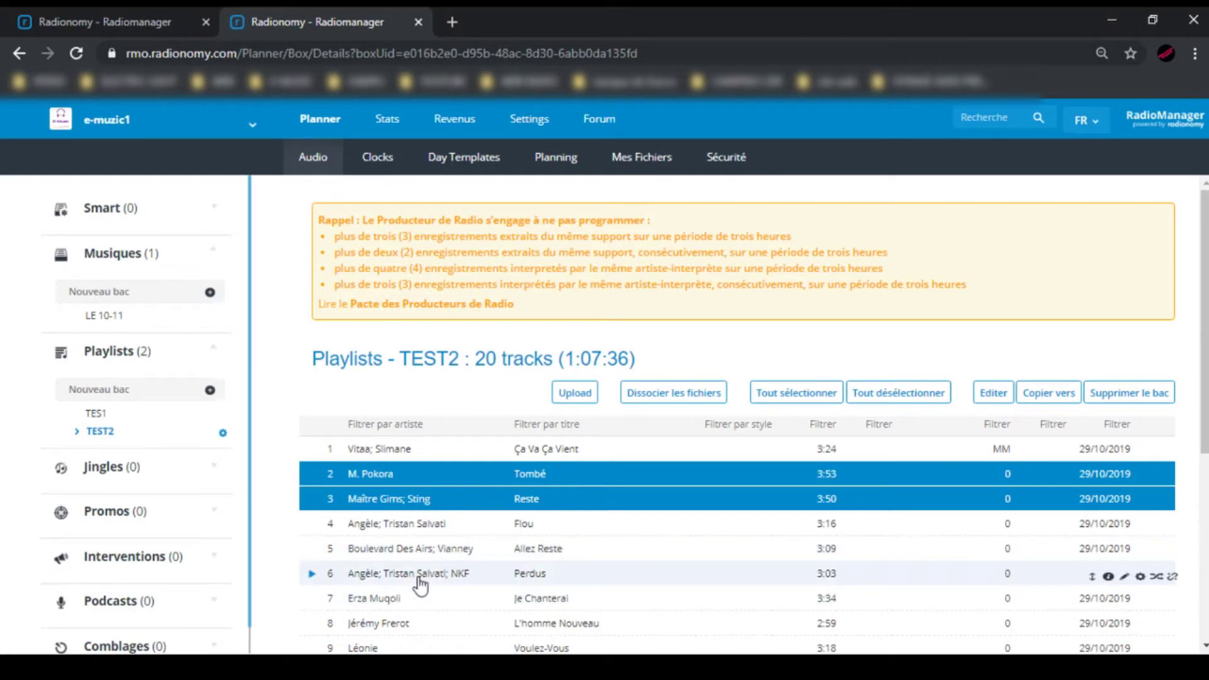
{"action": "left_click", "coordinate": [399, 549]}
{"action": "left_click", "coordinate": [398, 529]}
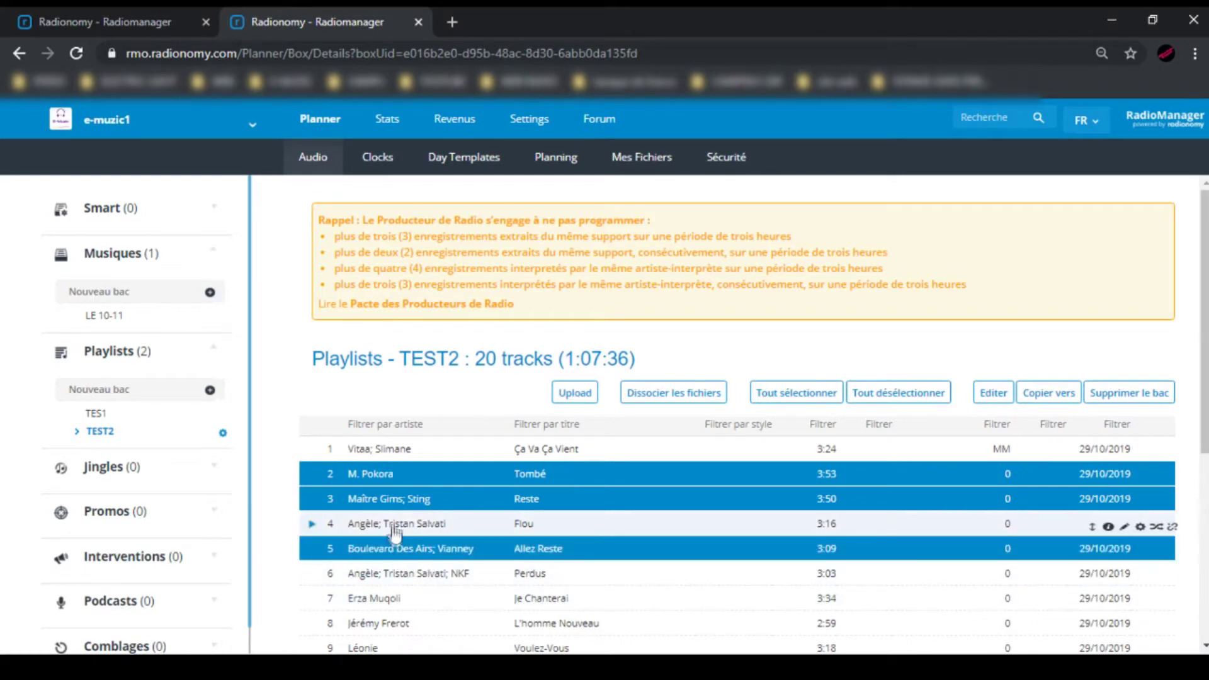
{"action": "left_click", "coordinate": [396, 572]}
{"action": "left_click", "coordinate": [389, 602]}
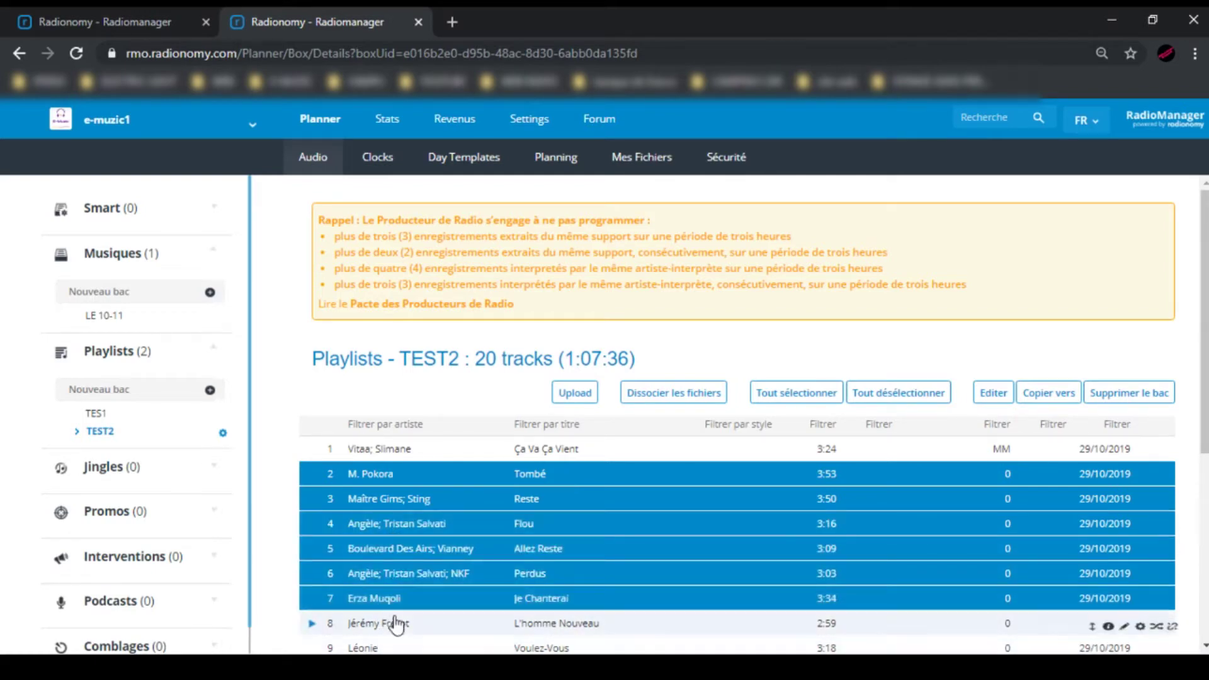
{"action": "scroll", "coordinate": [397, 623], "scroll_direction": "down", "scroll_amount": 1}
{"action": "scroll", "coordinate": [396, 623], "scroll_direction": "down", "scroll_amount": 1}
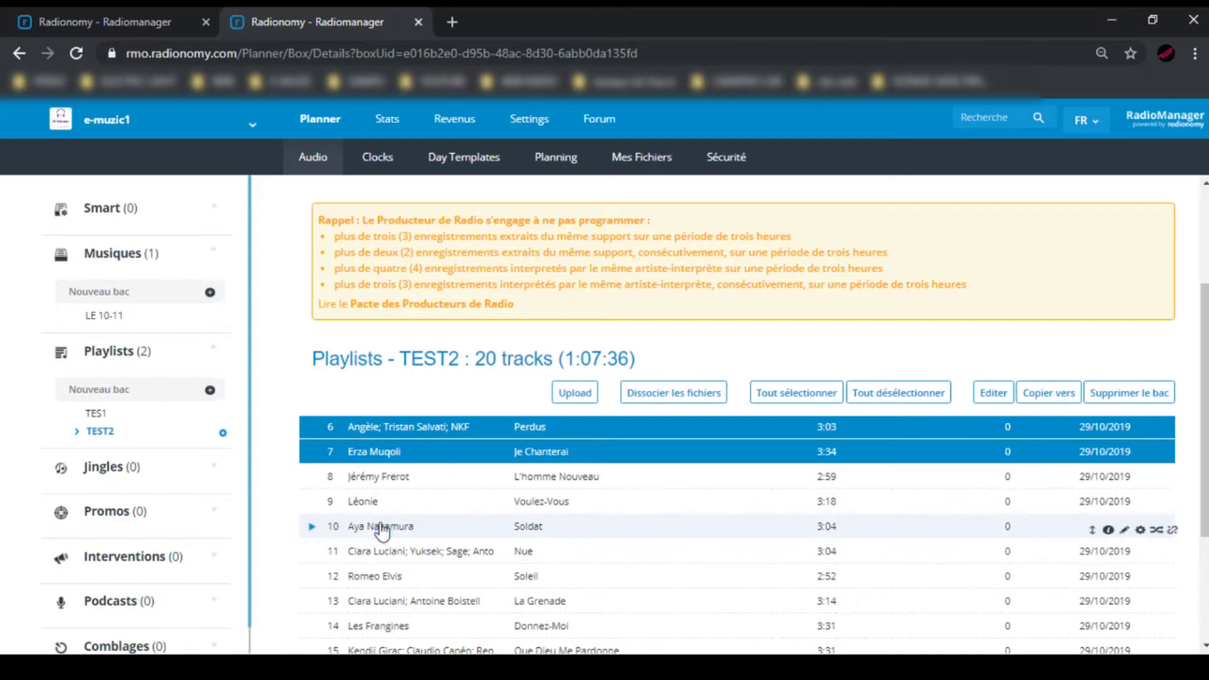
{"action": "left_click", "coordinate": [363, 507]}
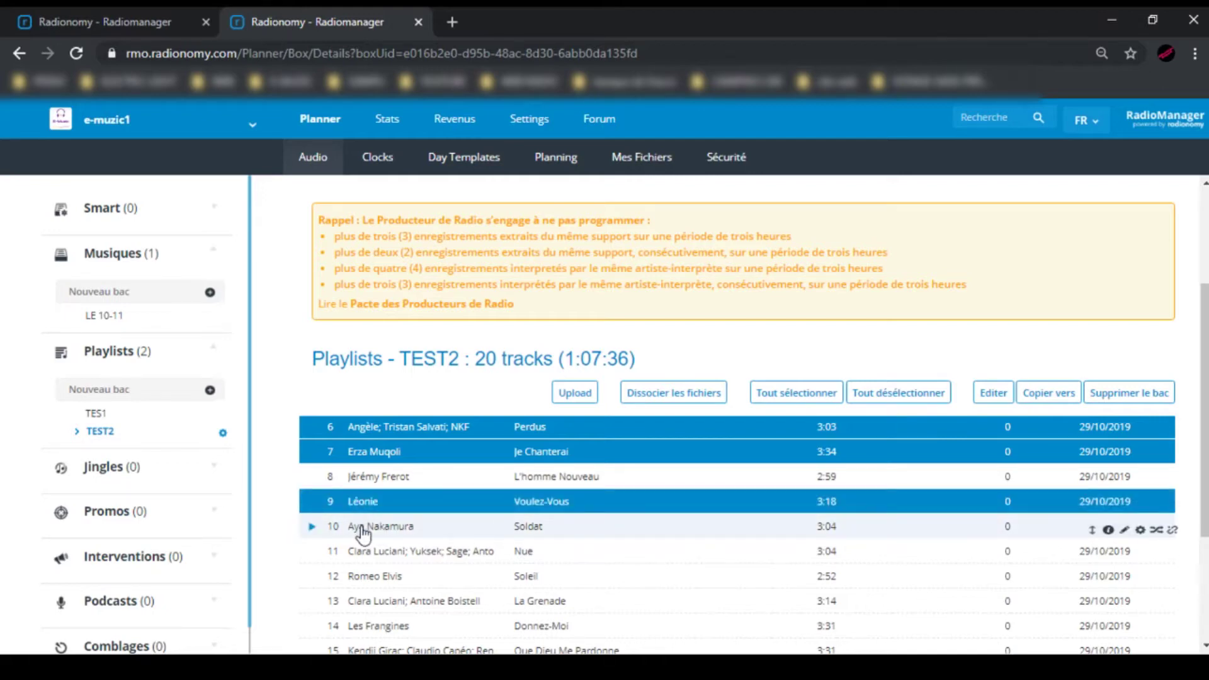
{"action": "left_click", "coordinate": [439, 529]}
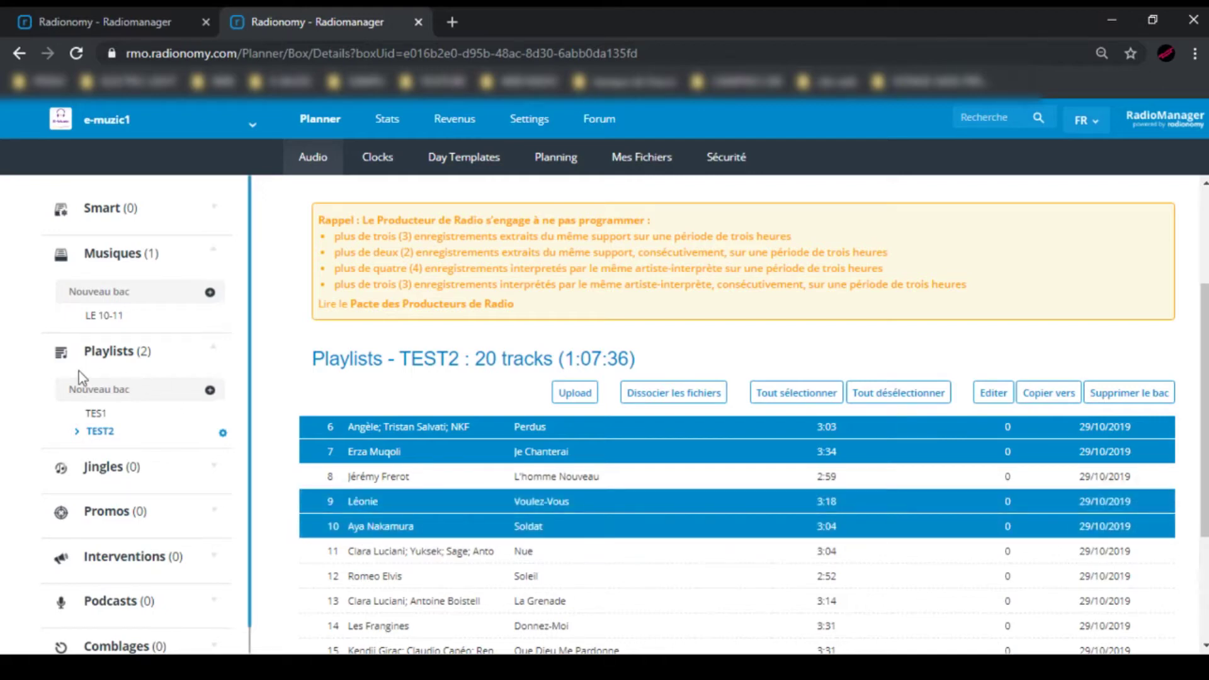
{"action": "left_click_drag", "start_coordinate": [447, 532], "coordinate": [110, 319]}
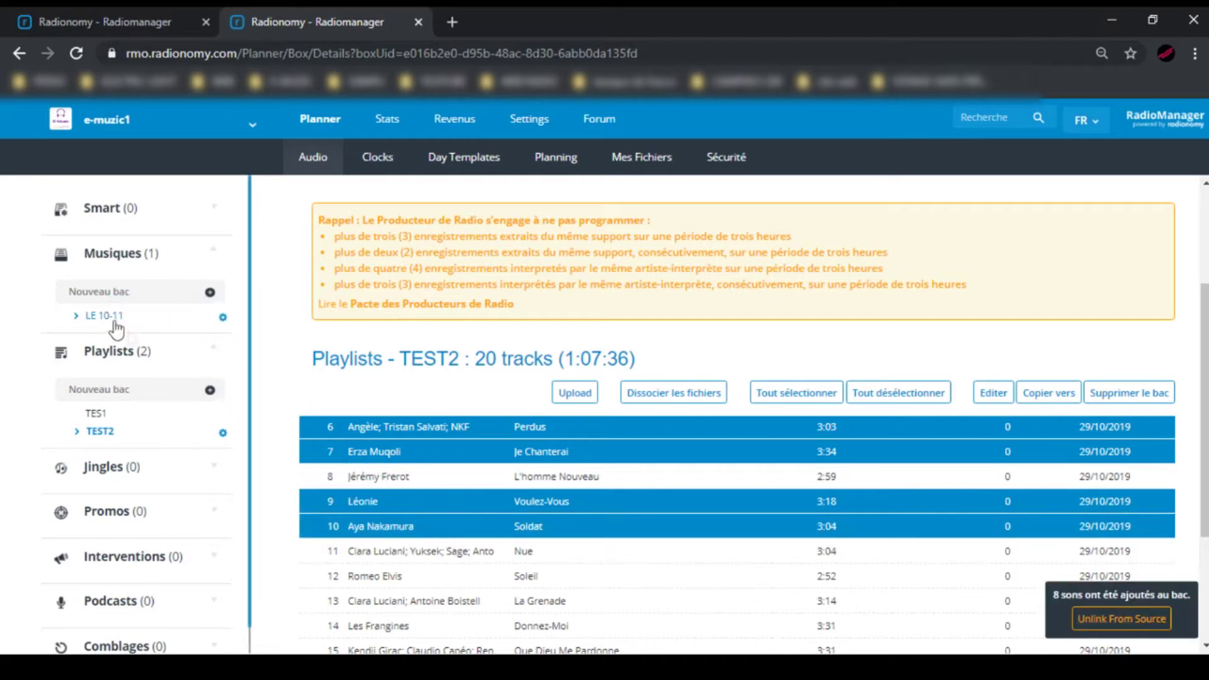
Open the LE 10-11 bin and check its full track list
{"action": "left_click", "coordinate": [113, 317]}
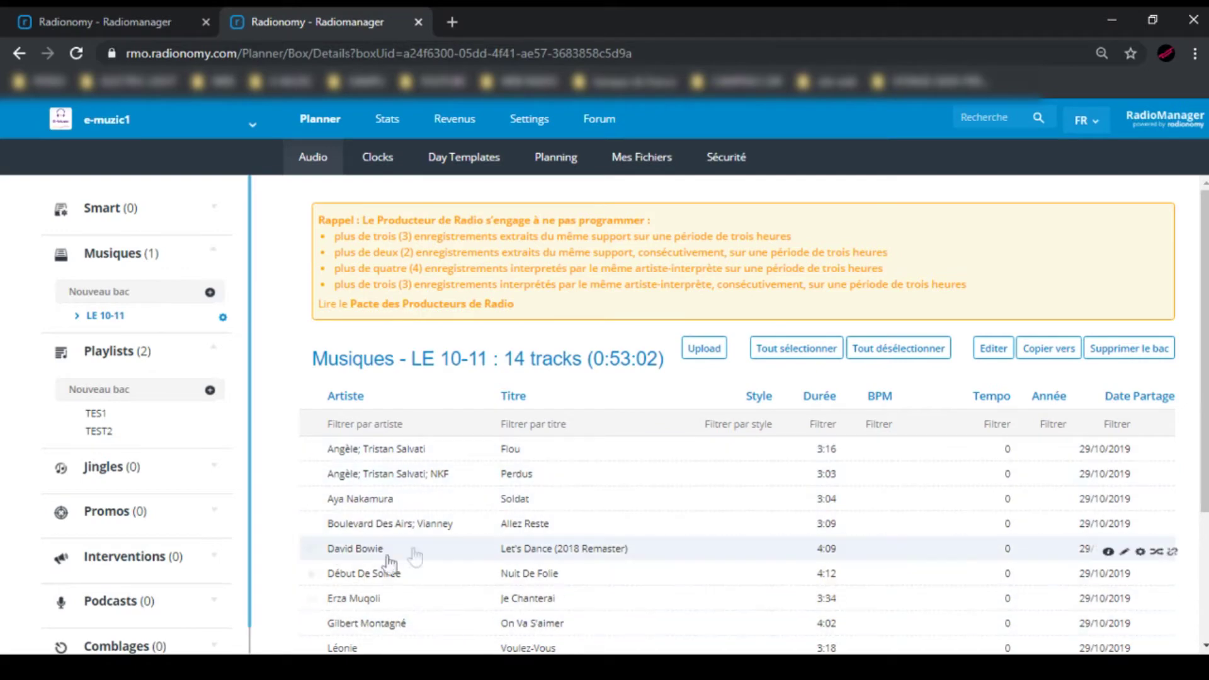
{"action": "scroll", "coordinate": [391, 555], "scroll_direction": "down", "scroll_amount": 3}
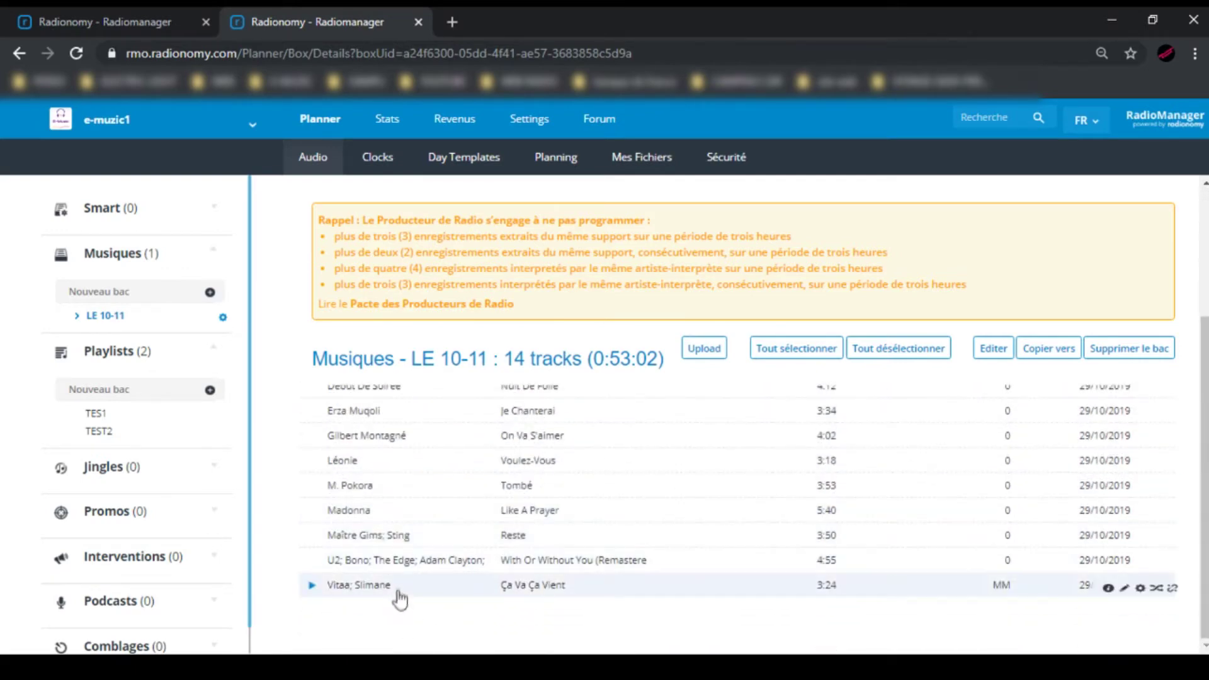
{"action": "scroll", "coordinate": [400, 598], "scroll_direction": "up", "scroll_amount": 3}
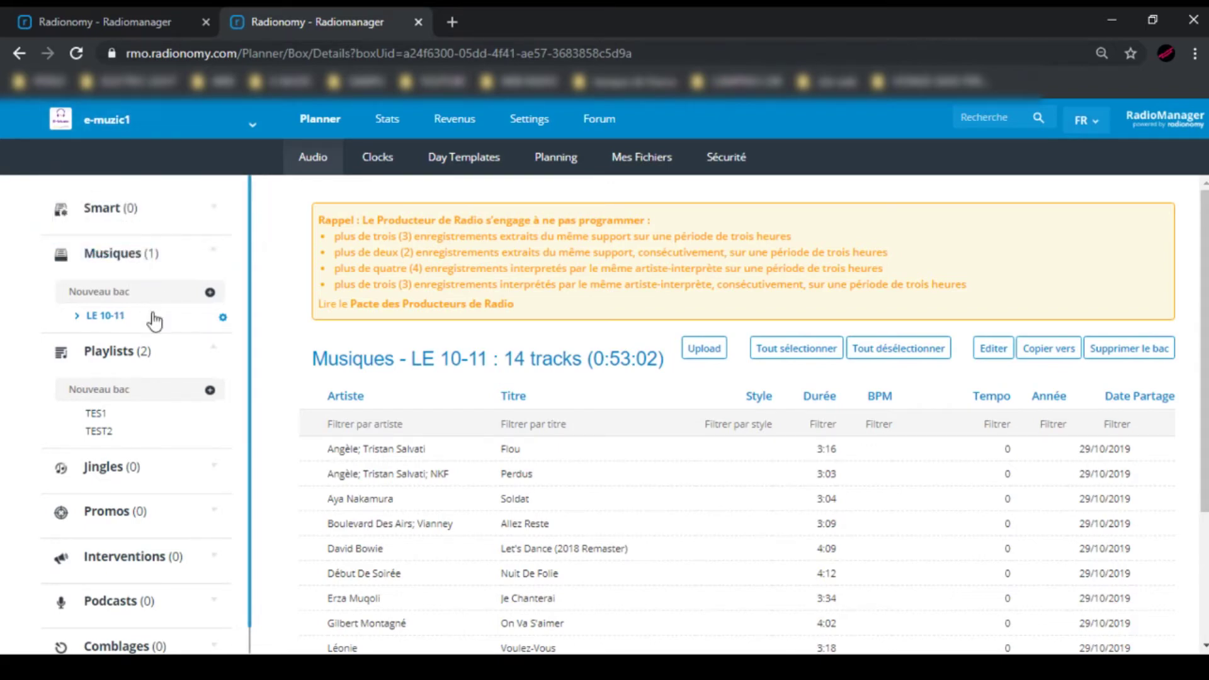
Create a Smart bin named TES4 and include TES1 and TEST2 as its filtered bins
{"action": "left_click", "coordinate": [105, 211]}
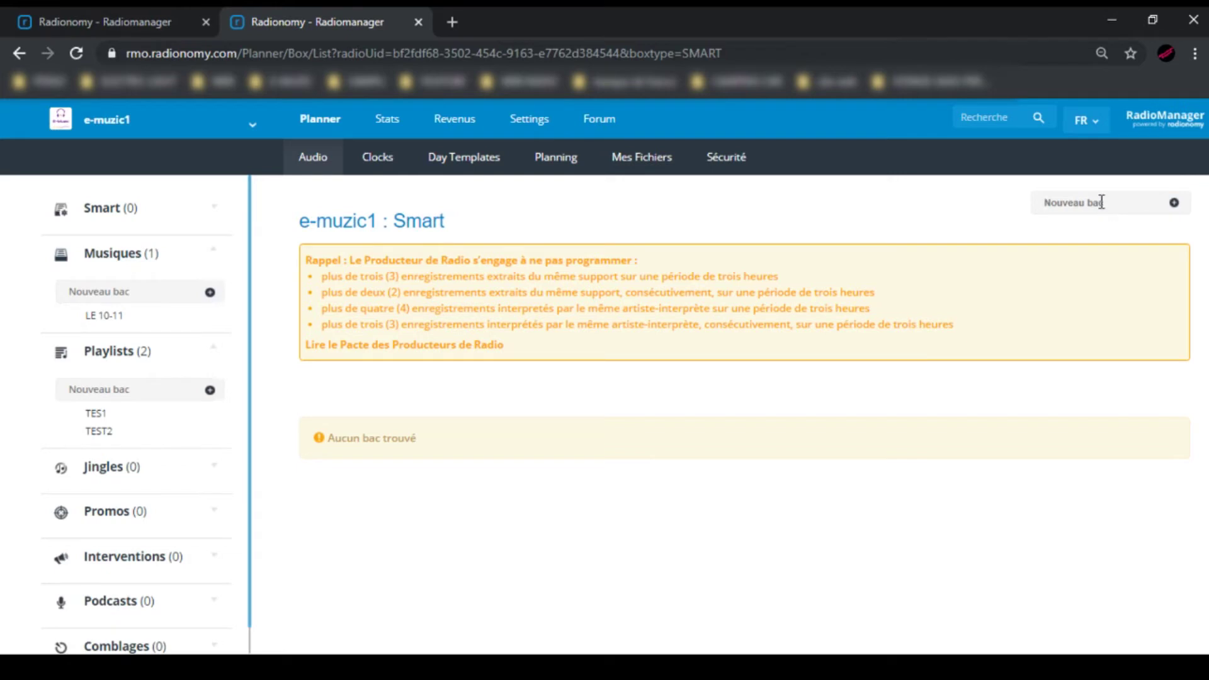
{"action": "type", "text": "TES4"}
{"action": "left_click", "coordinate": [1175, 203]}
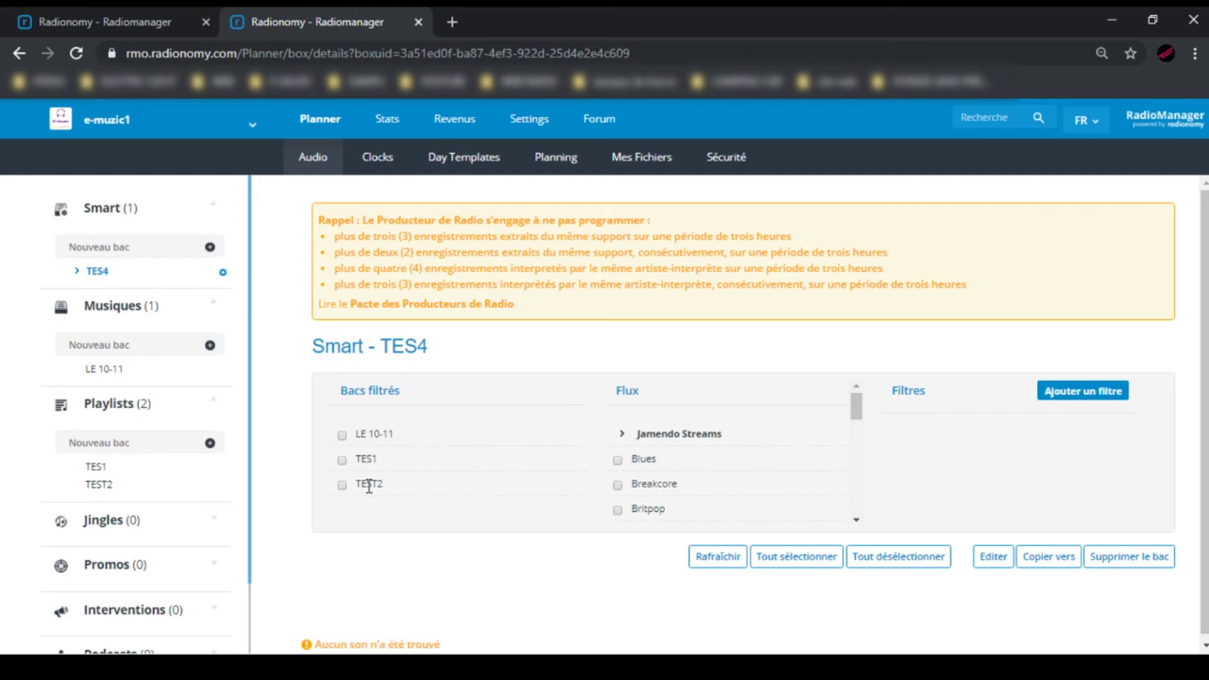
{"action": "left_click", "coordinate": [342, 460]}
{"action": "left_click", "coordinate": [342, 485]}
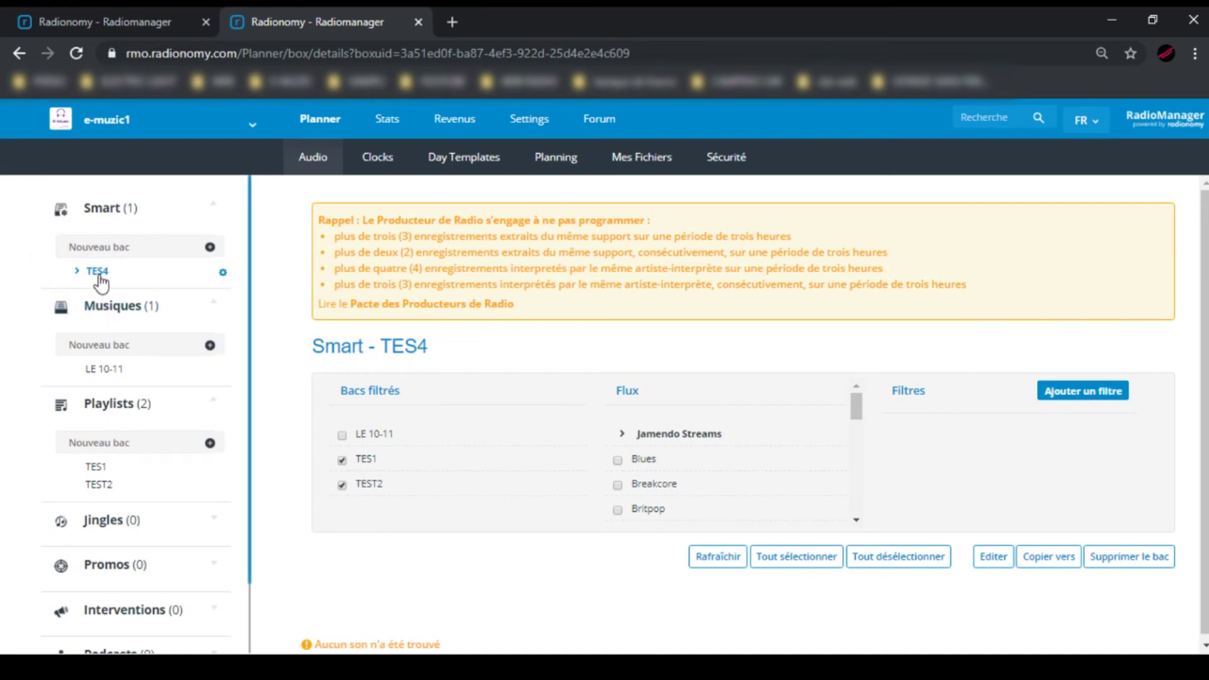
Open the overview of music bins and look over the station's audio categories down to Comblages
{"action": "left_click", "coordinate": [114, 314]}
{"action": "scroll", "coordinate": [145, 466], "scroll_direction": "down", "scroll_amount": 1}
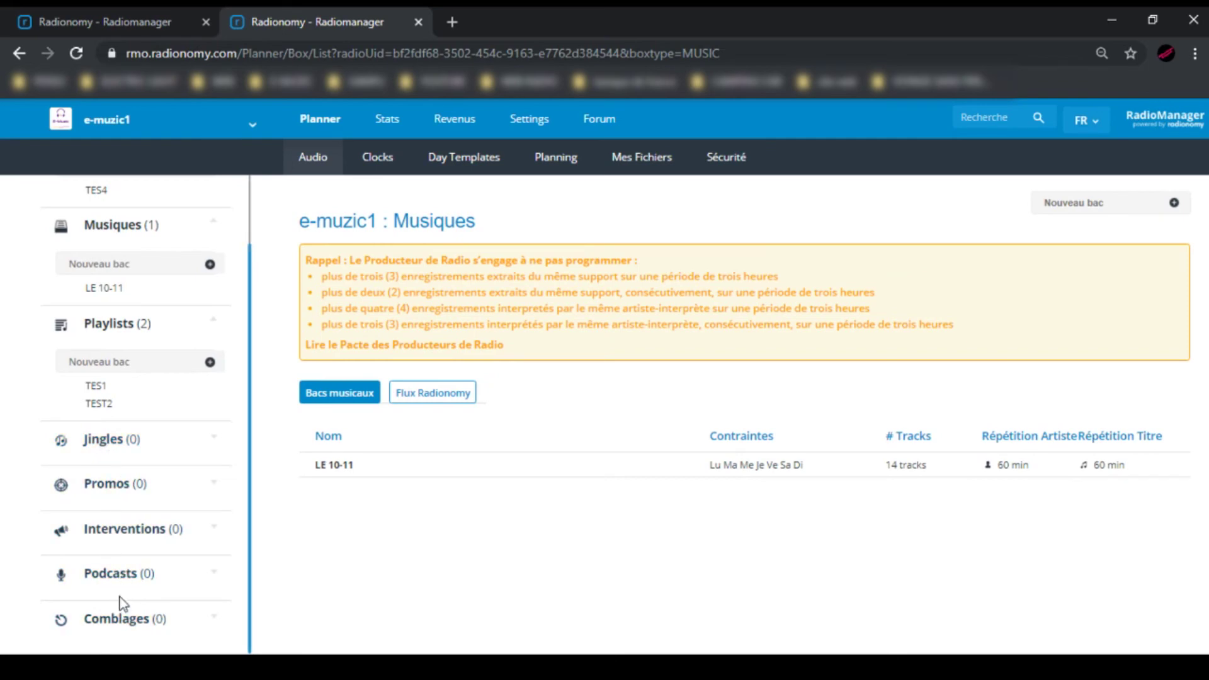
{"action": "scroll", "coordinate": [186, 492], "scroll_direction": "up", "scroll_amount": 1}
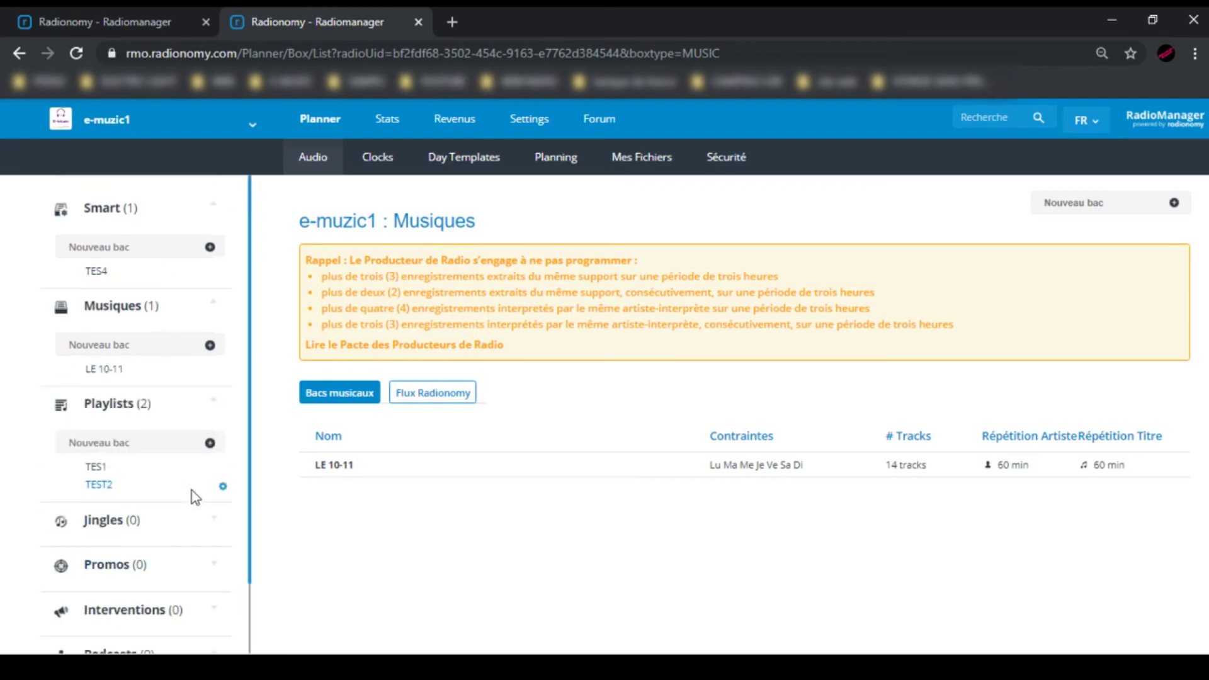